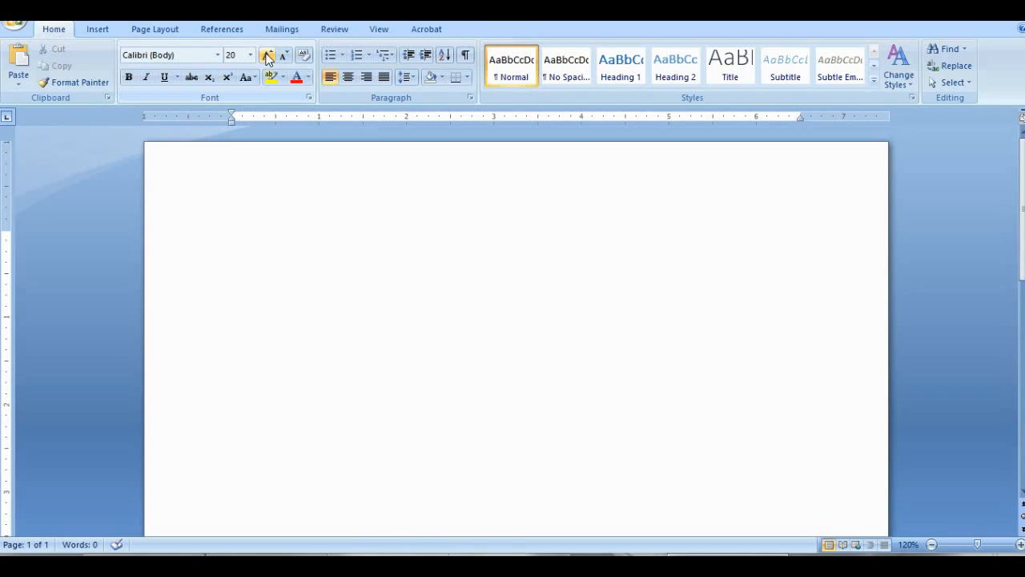
Write the introductory sentence "Today I will tell you how to use mail merge option in MS Word" in the blank document.
type("Today w")
key("BackSpace")
type("i will tel")
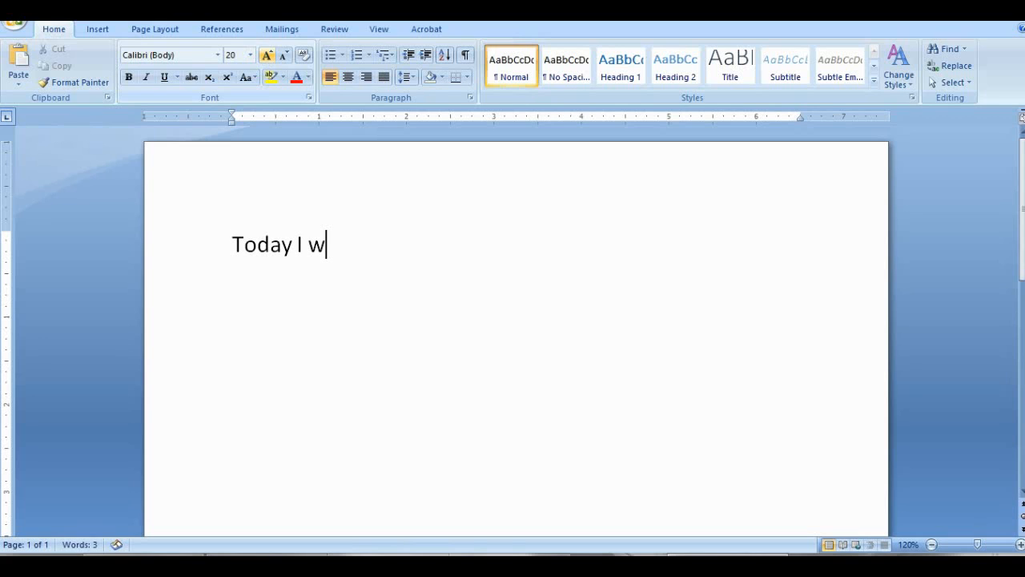
type("l y")
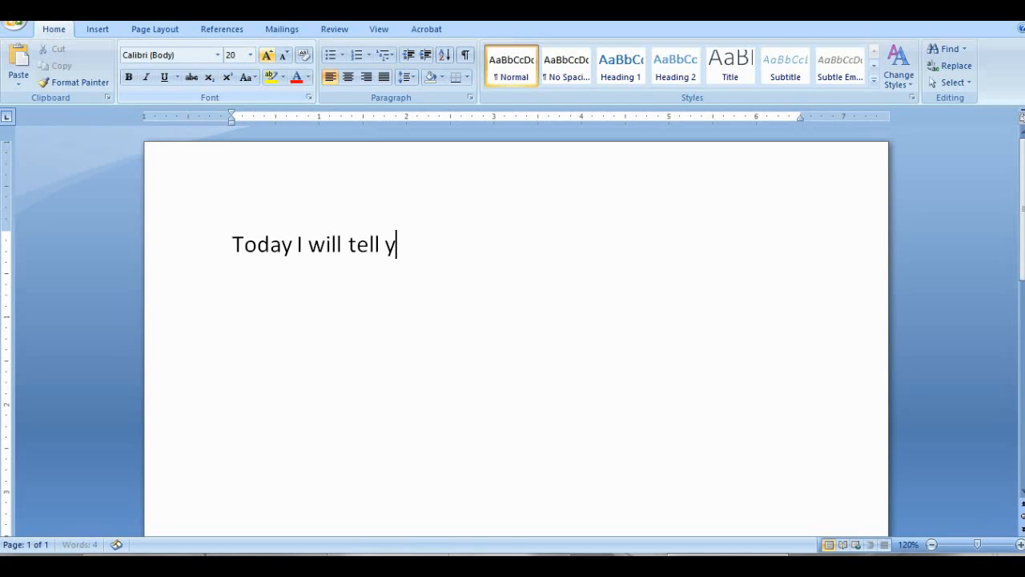
type("ou how to use")
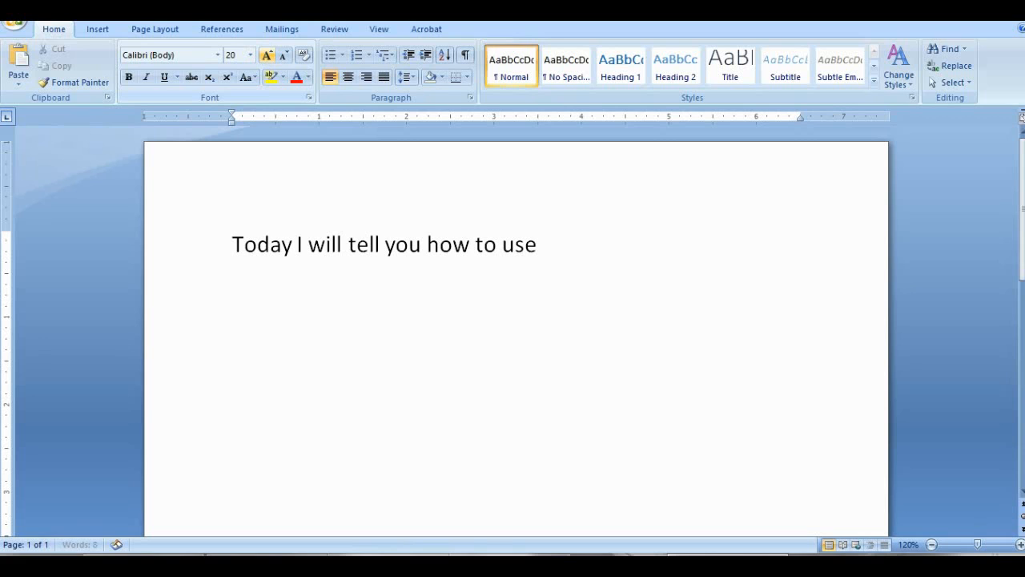
type(" mail merge option in ")
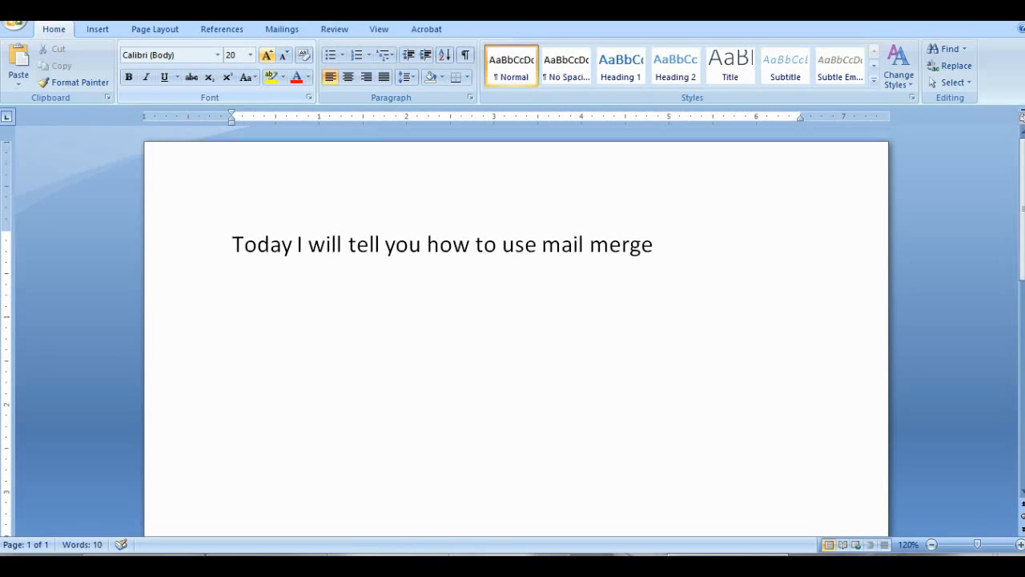
type("MS Word")
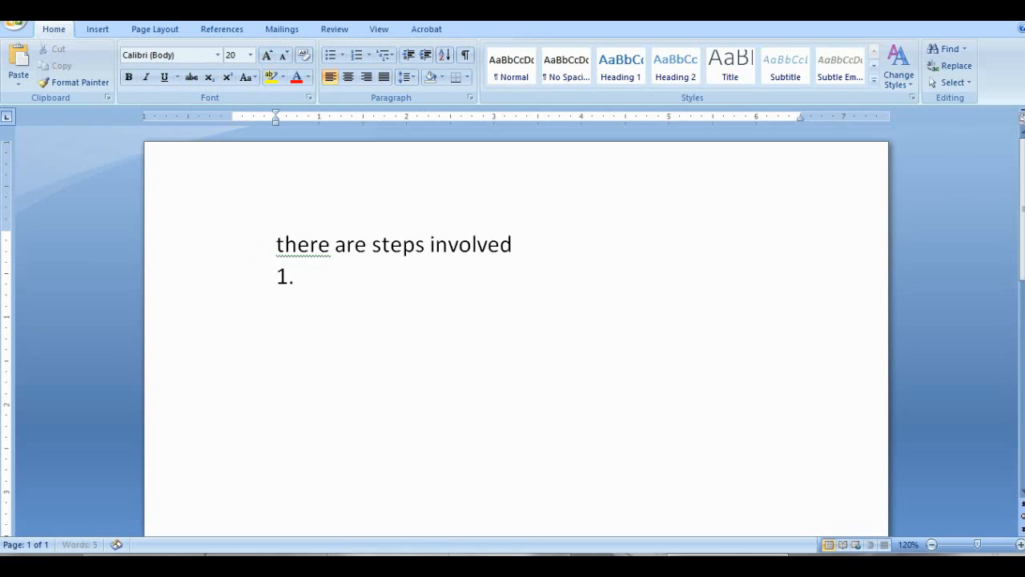
Write "Open MS office" as item 1 of the numbered list under "there are steps involved".
type("open MS ")
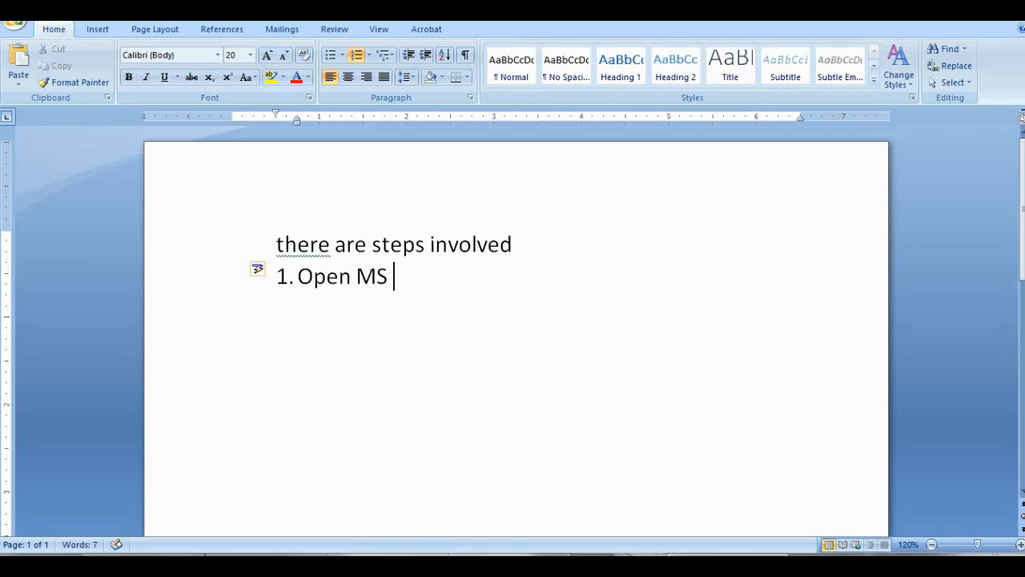
type("office")
key("Return")
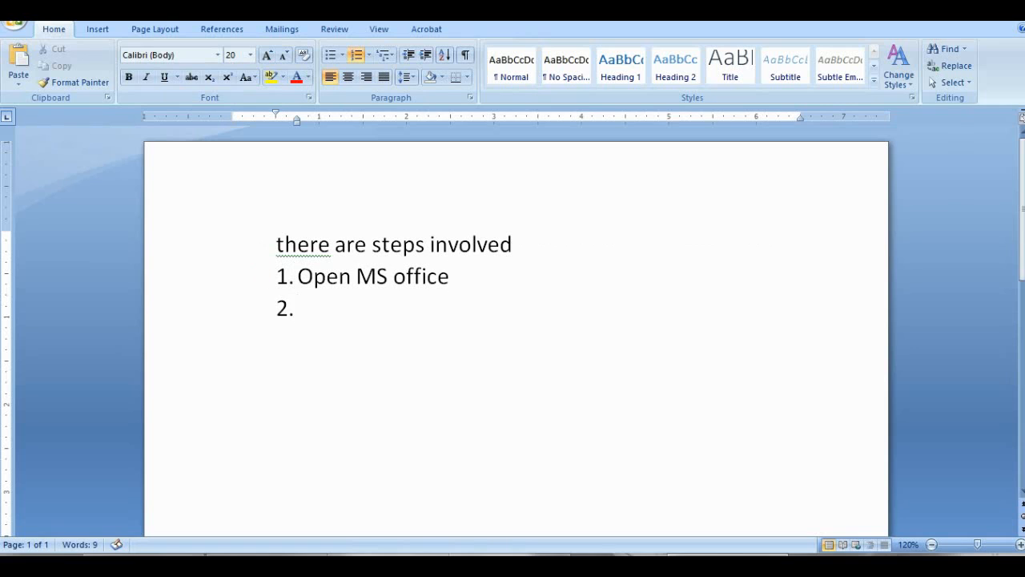
Write "Go to mailing manu in tool bar" as item 2 of the numbered list.
type("Go ")
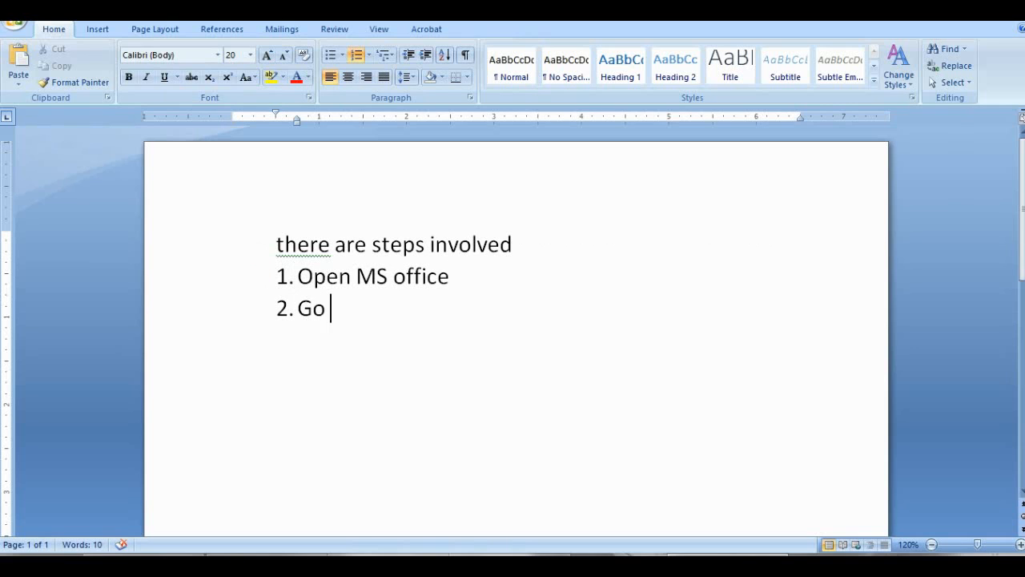
type("to ma")
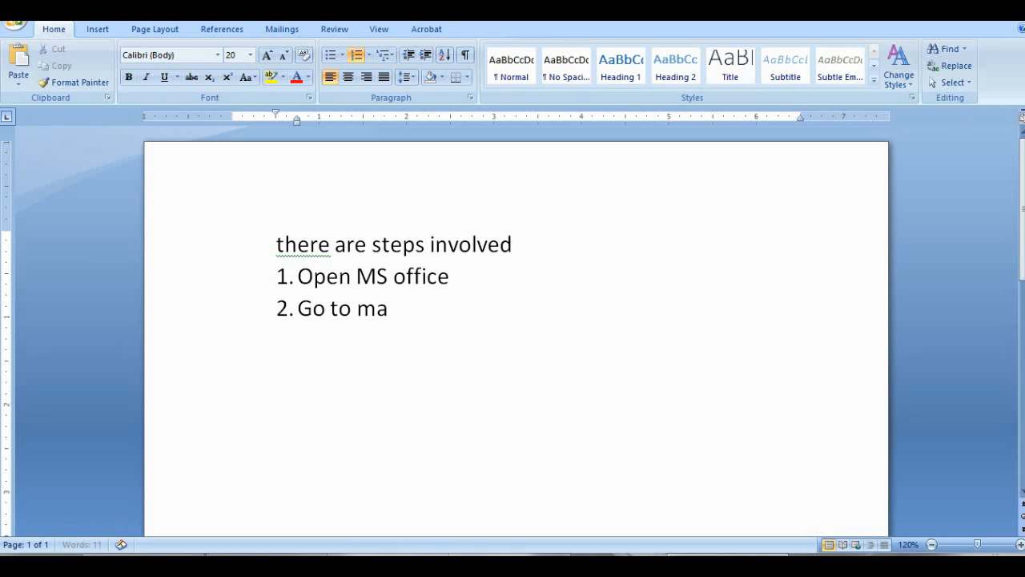
type("iili")
key("BackSpace")
key("BackSpace")
key("BackSpace")
type("ling manu")
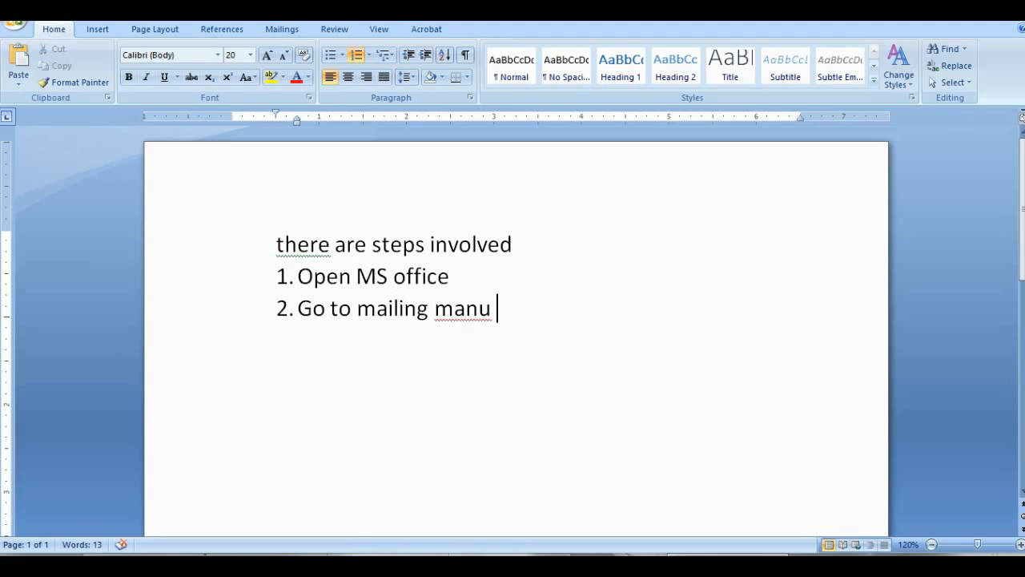
type(" in tool bar")
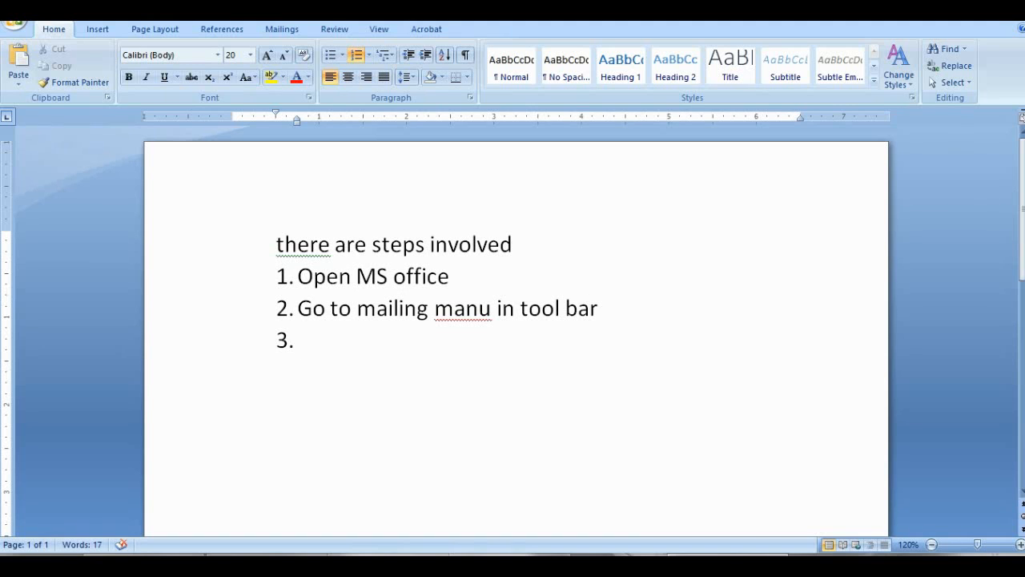
Display the mail merge commands and write "First you have to design a data base" as item 3 of the list.
left_click(281, 29)
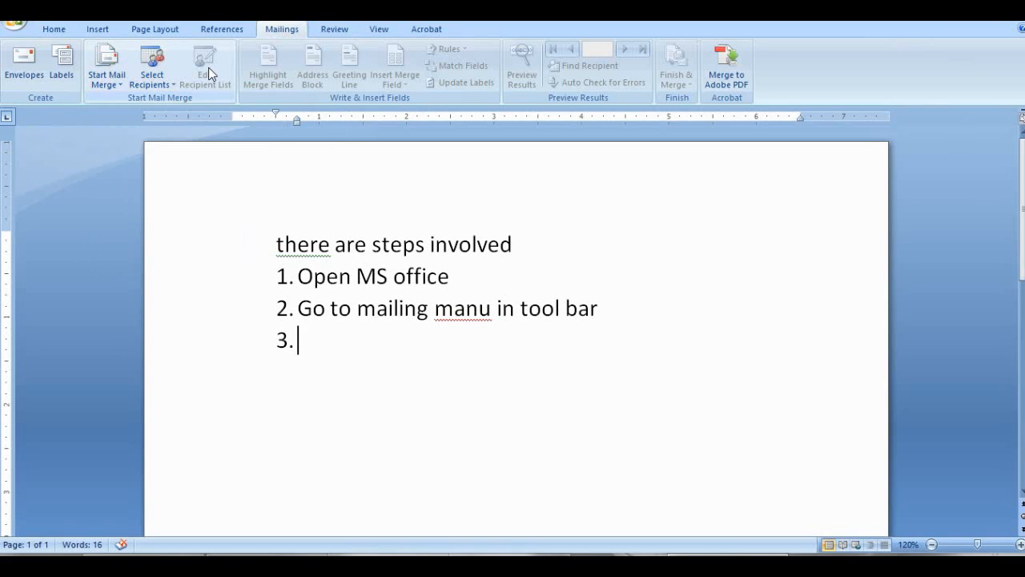
type("First")
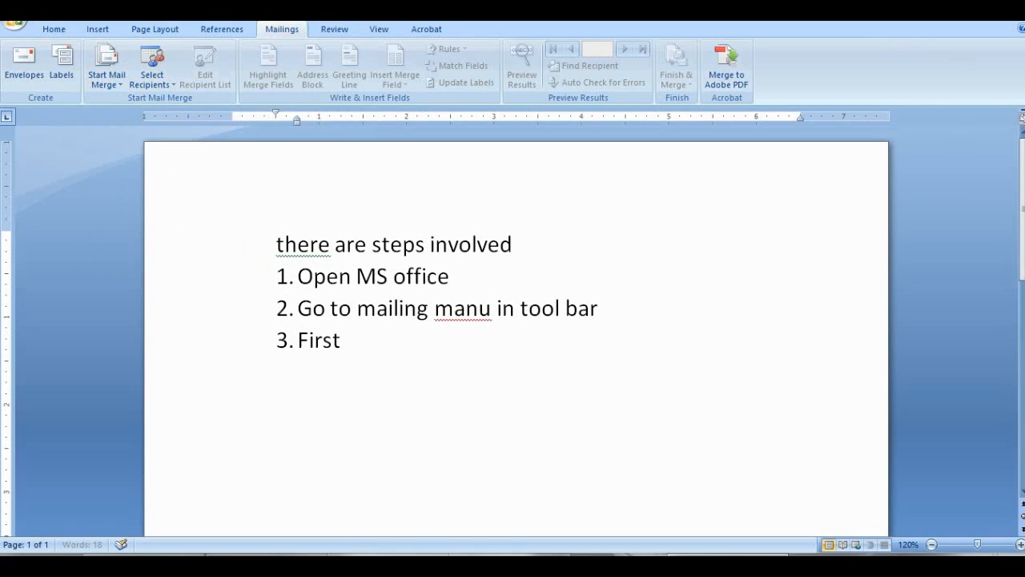
type(" you have t")
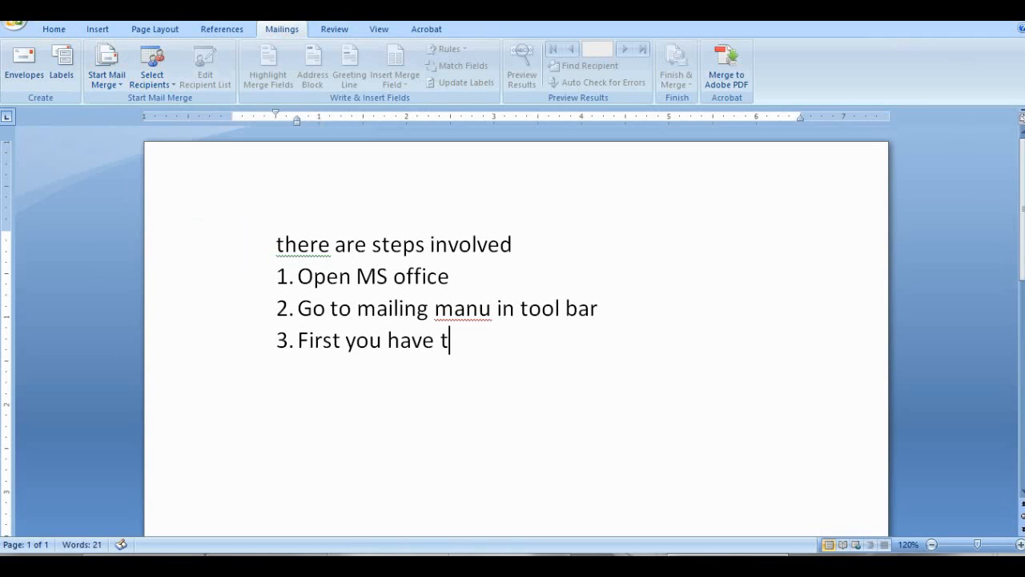
type("o designe h")
key("BackSpace")
key("BackSpace")
key("BackSpace")
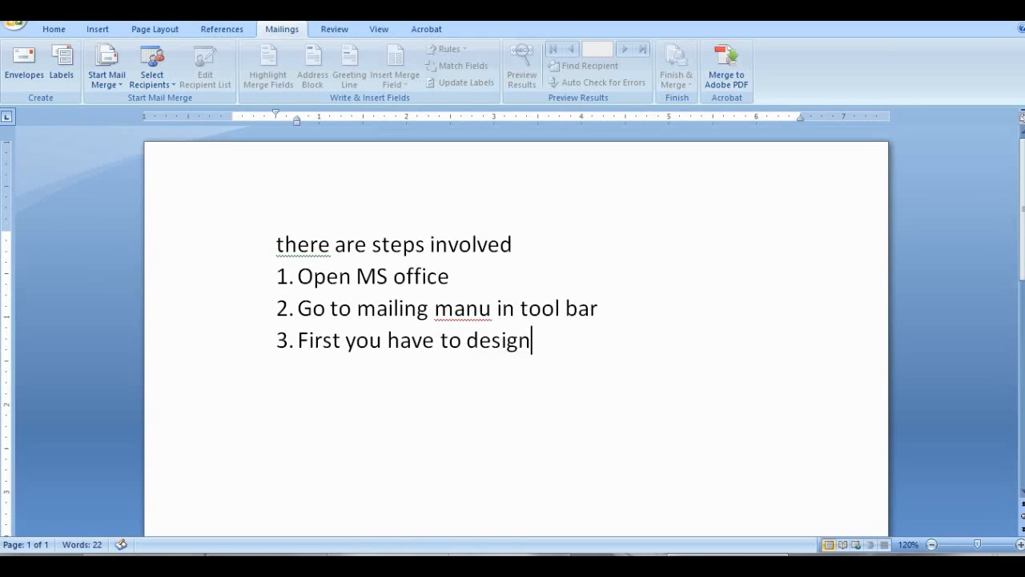
type("a data base")
key("Return")
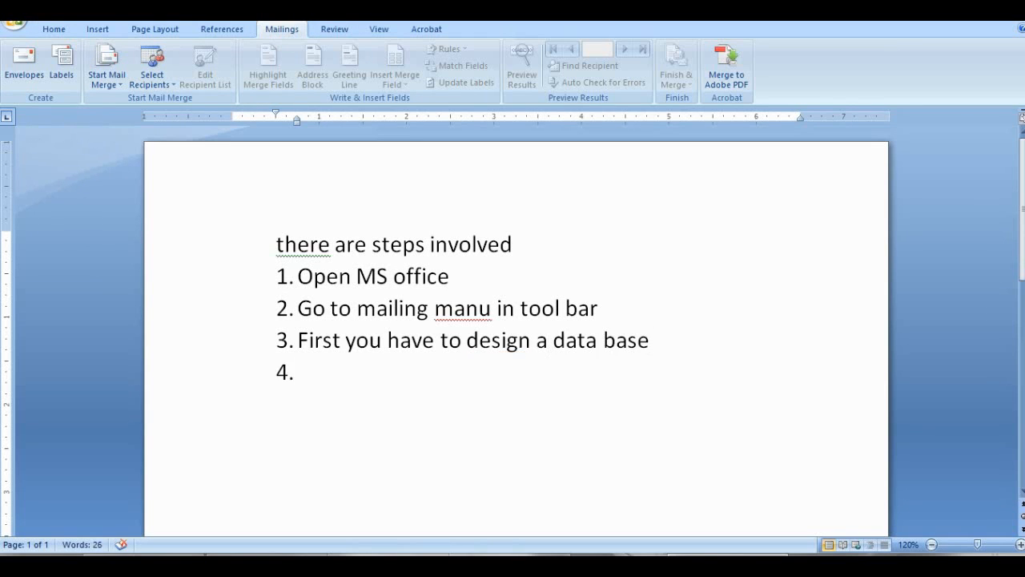
Remove the empty item 4 and extend item 3 with ", which may contain list of candidates".
key("BackSpace")
key("BackSpace")
key("BackSpace")
key("BackSpace")
type(", which may contain")
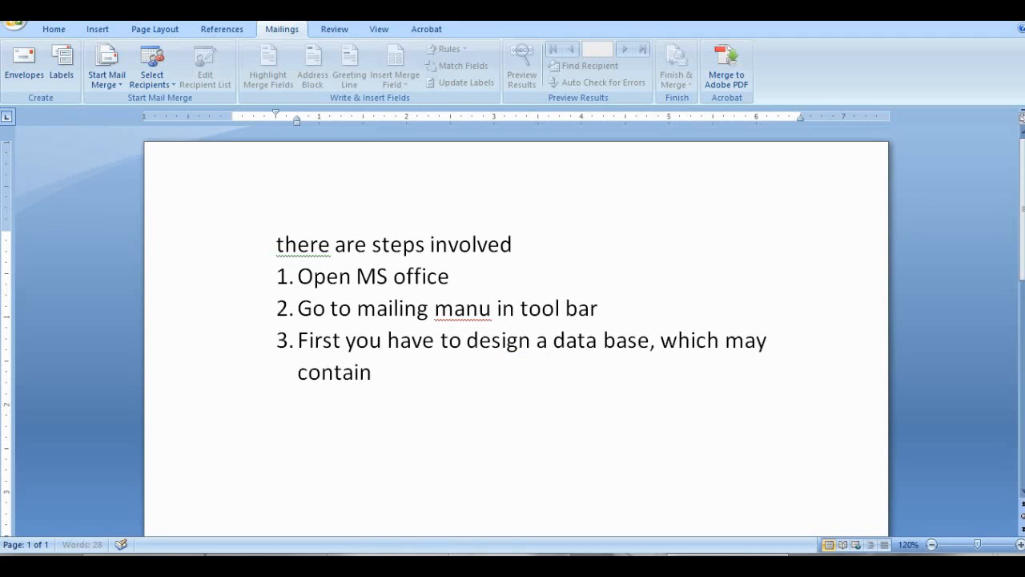
type(" list of candidates")
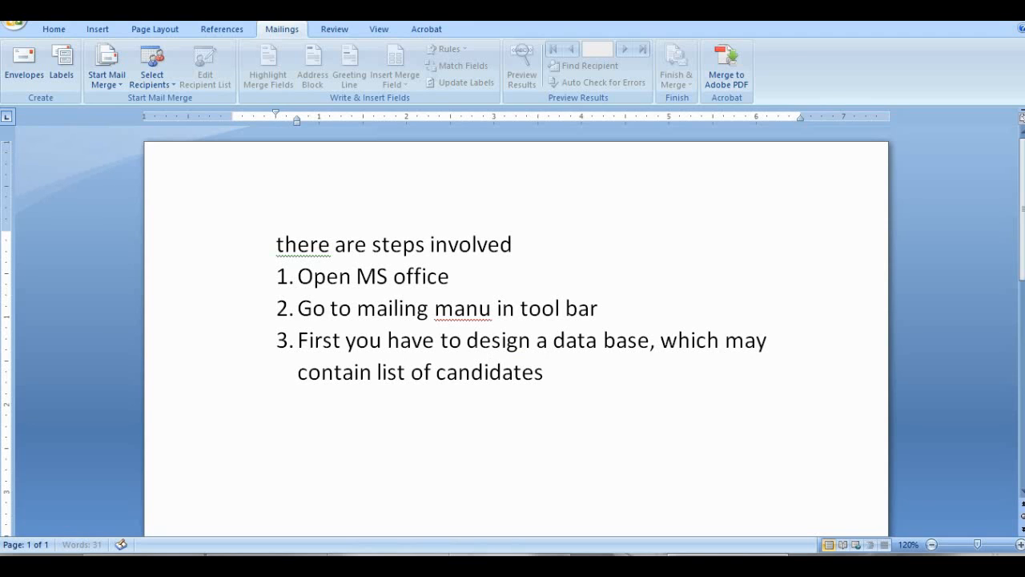
Add item 4 to the numbered list, beginning "I have already design a database".
key("Return")
type("I have alread")
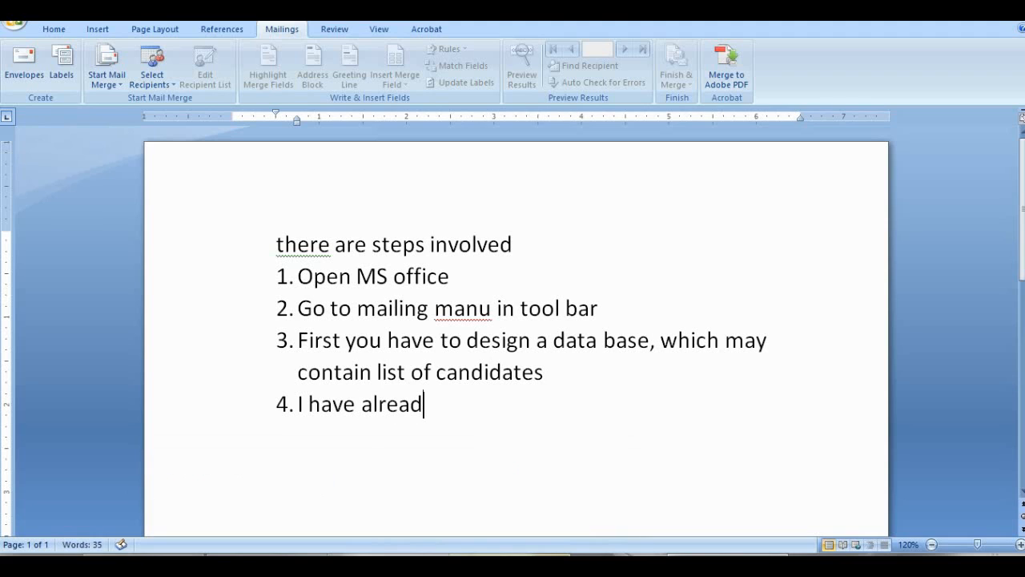
type("y designe h")
key("BackSpace")
key("BackSpace")
key("BackSpace")
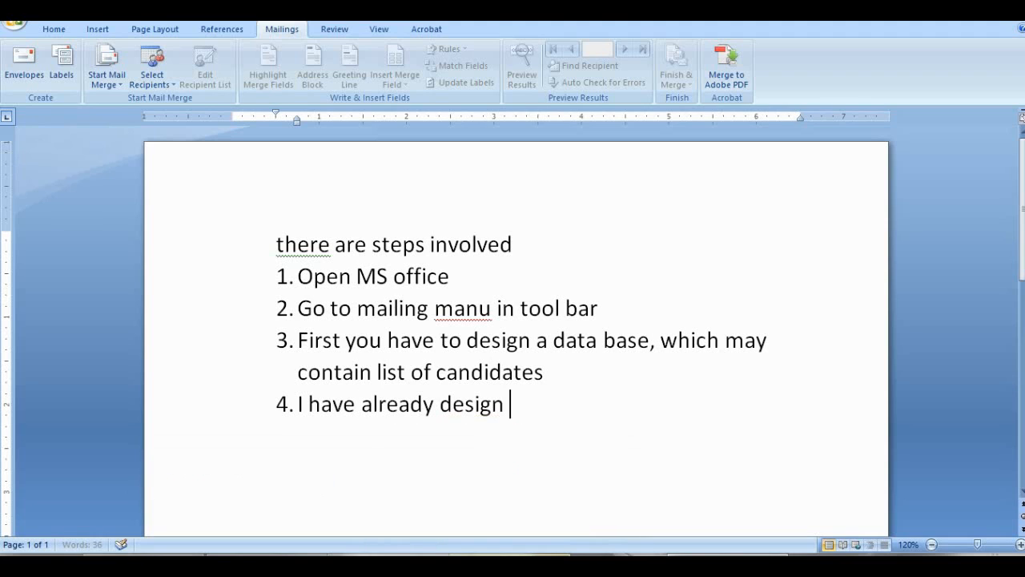
type("a database ex")
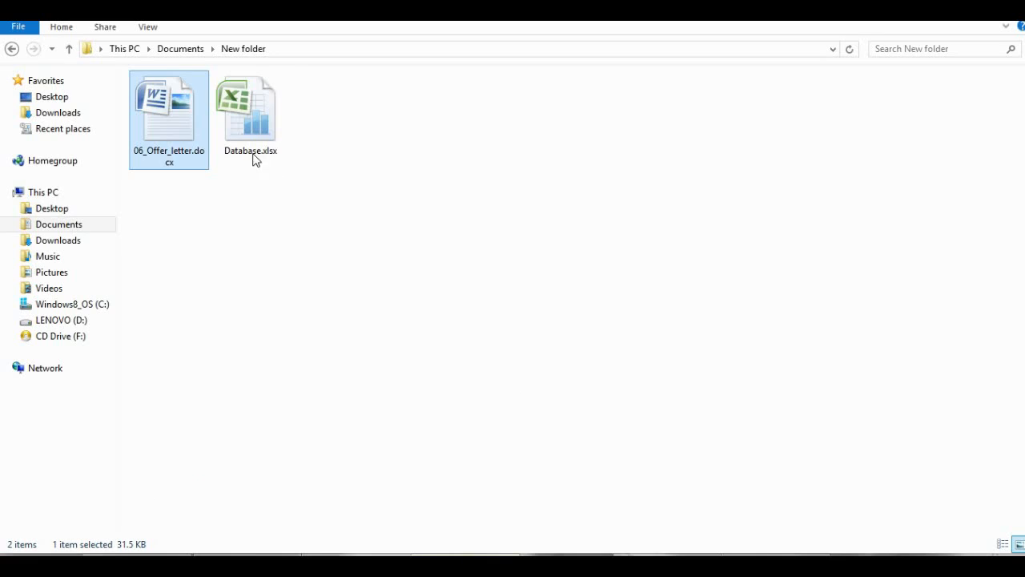
Open Database.xlsx from New folder in Excel and review its column headings from First Name to Cell No.
left_click(236, 132)
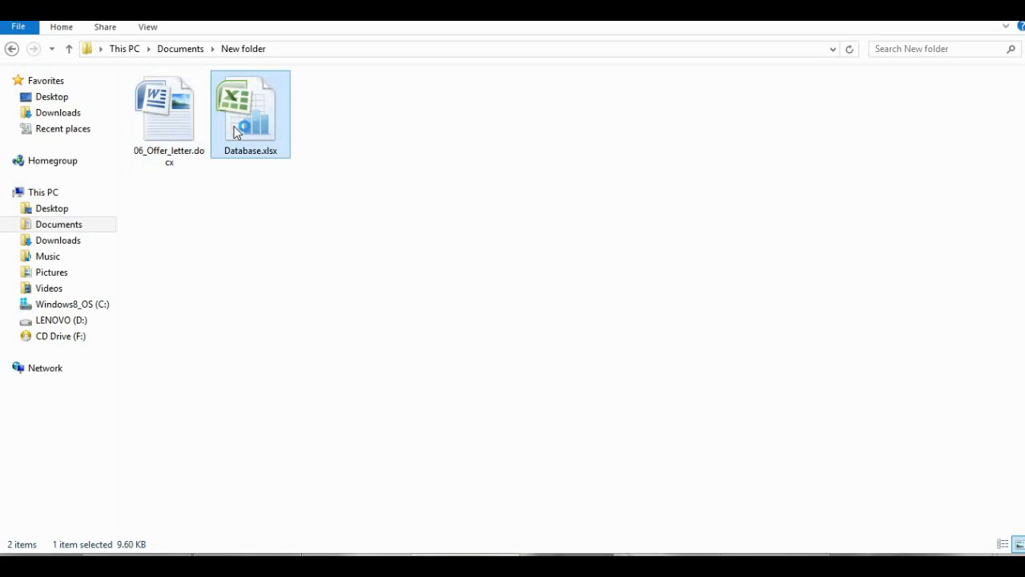
double_click(236, 132)
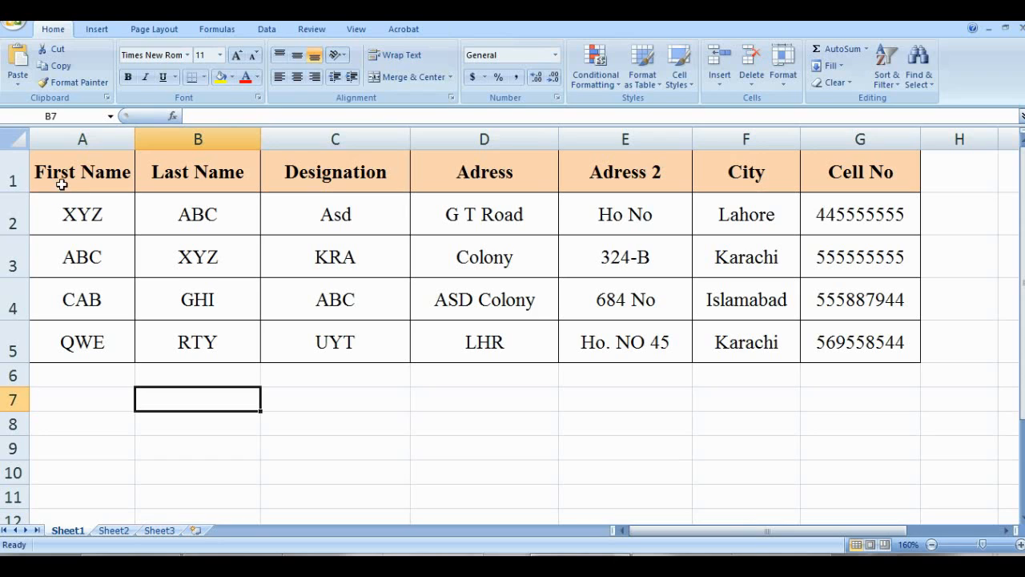
left_click(61, 180)
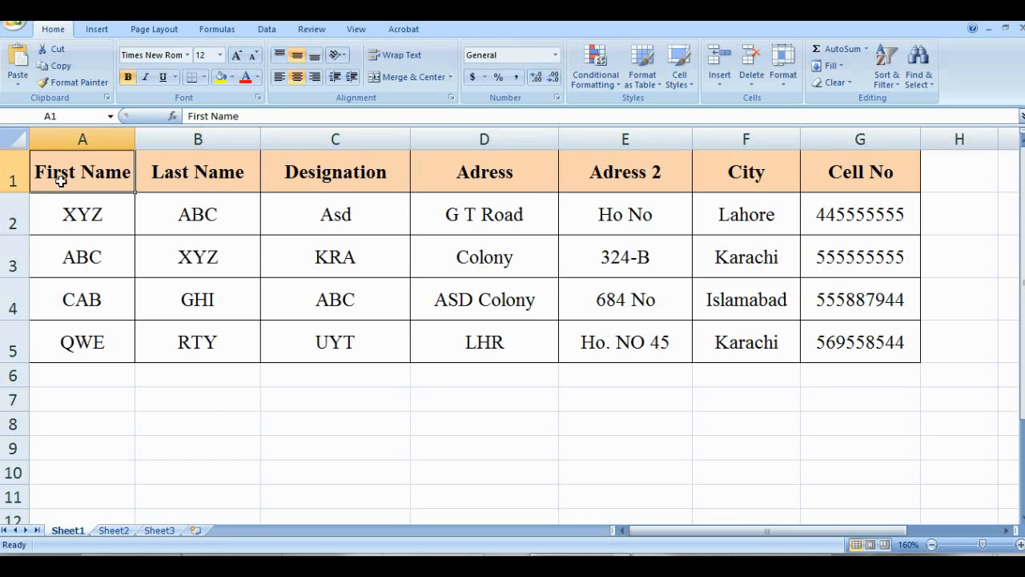
left_click(211, 185)
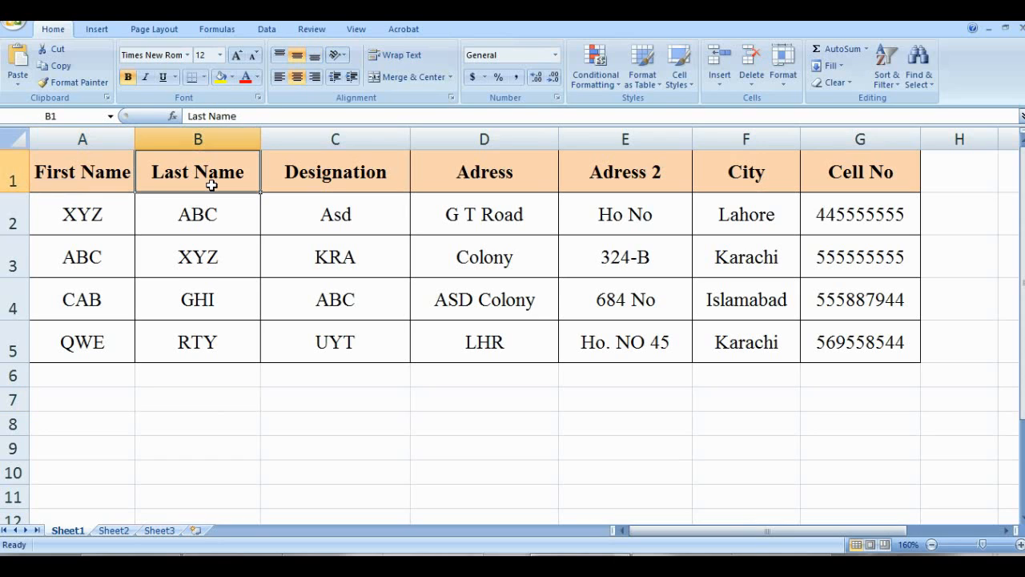
left_click(303, 184)
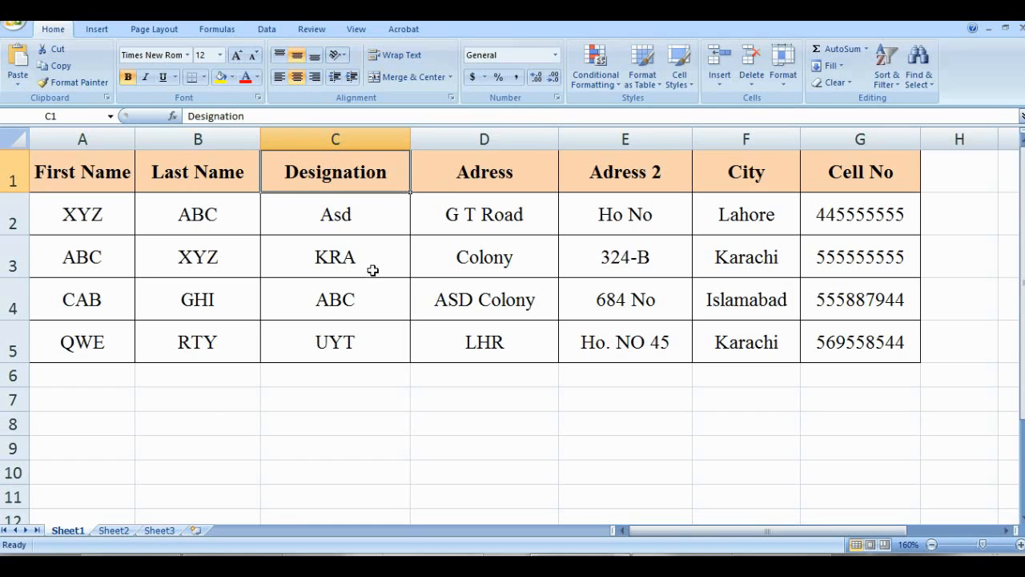
left_click(441, 189)
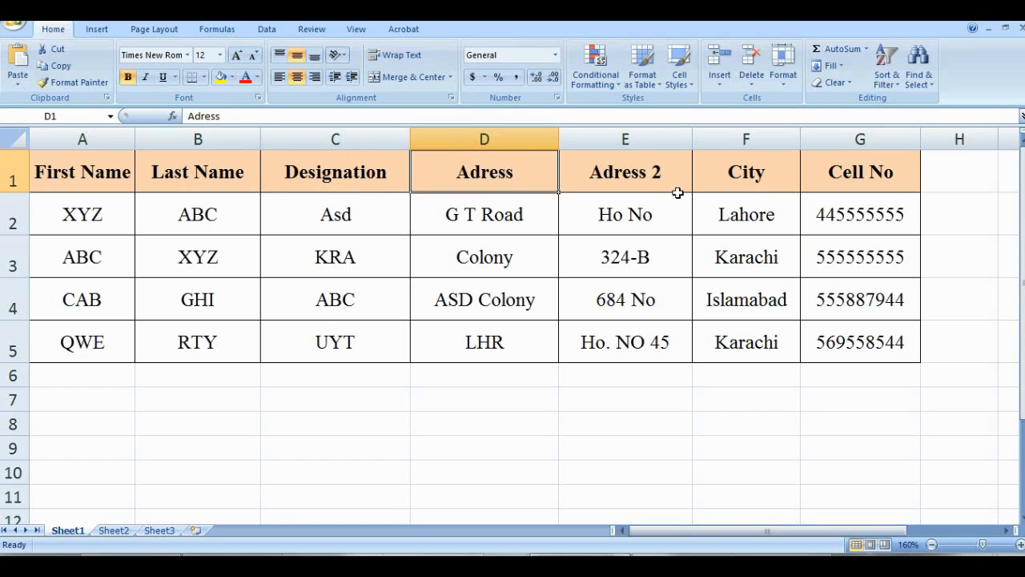
left_click(643, 170)
left_click(734, 174)
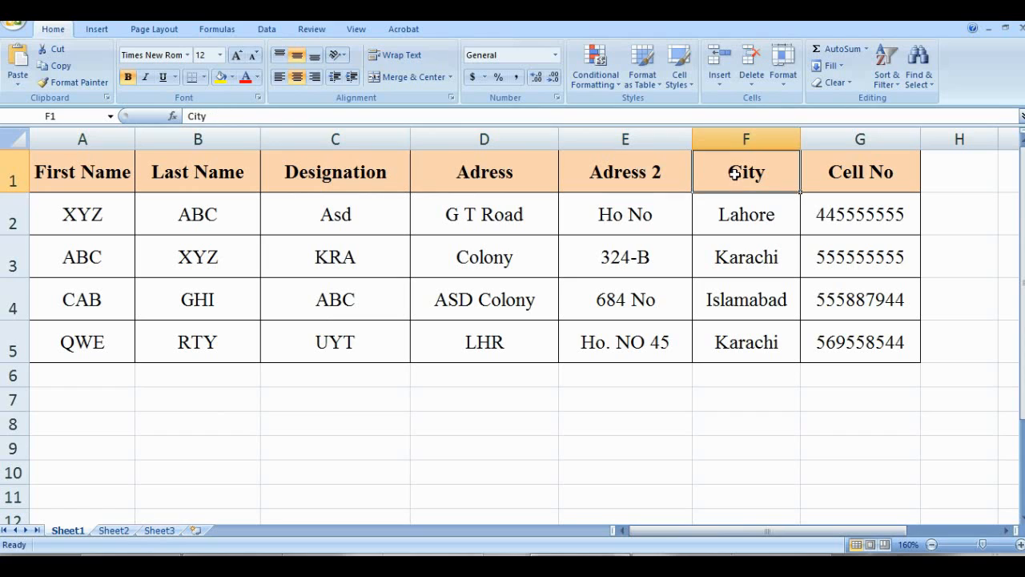
left_click(910, 179)
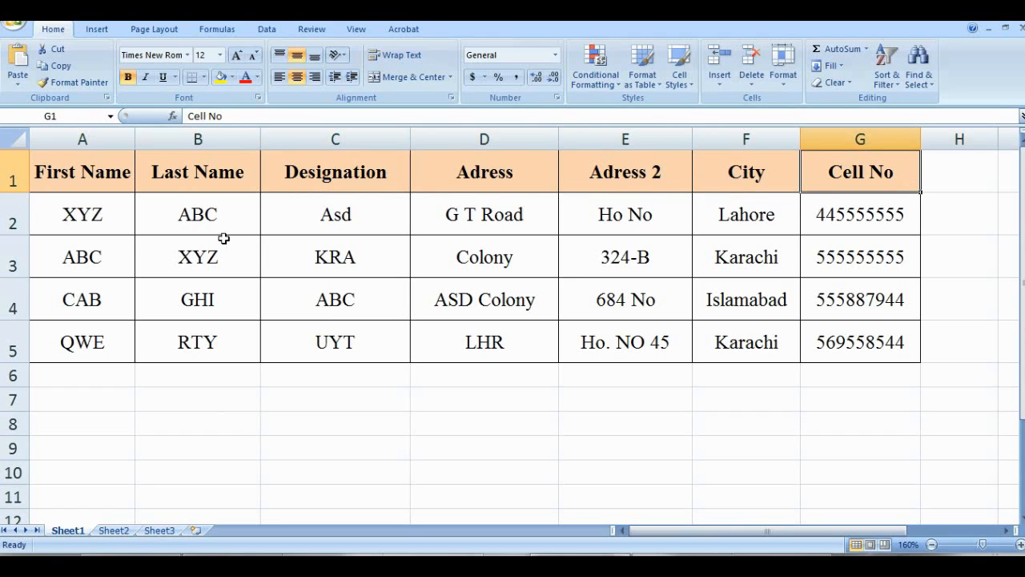
Examine the candidate records in rows 2 to 5 and the area of the sheet beneath them.
left_click(71, 221)
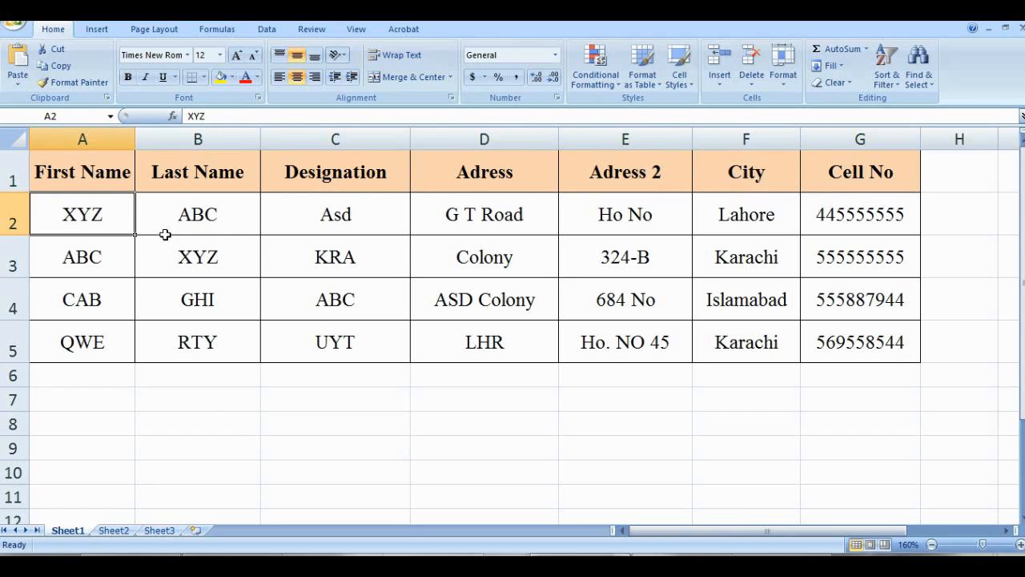
left_click(209, 222)
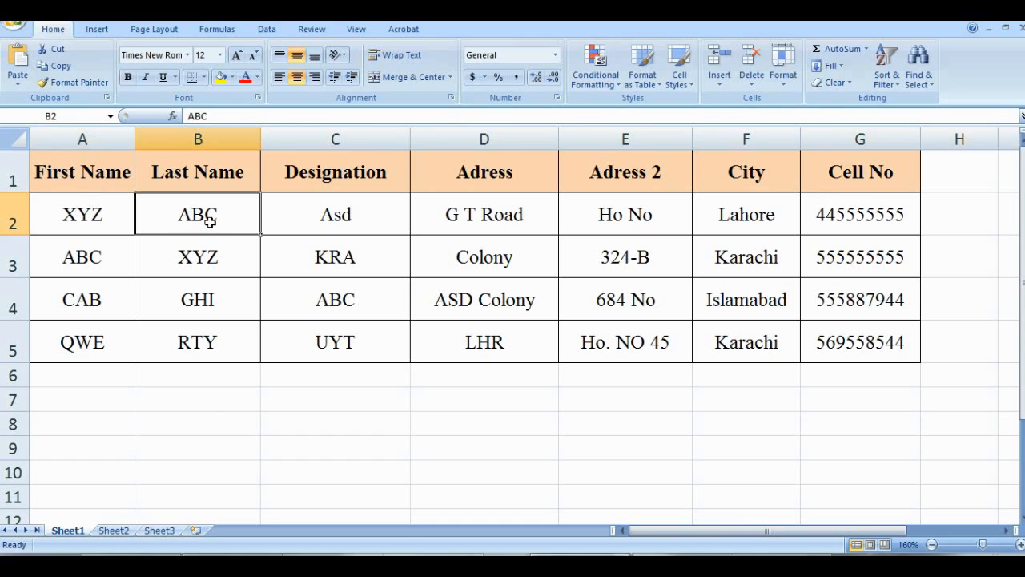
left_click(340, 221)
left_click(84, 222)
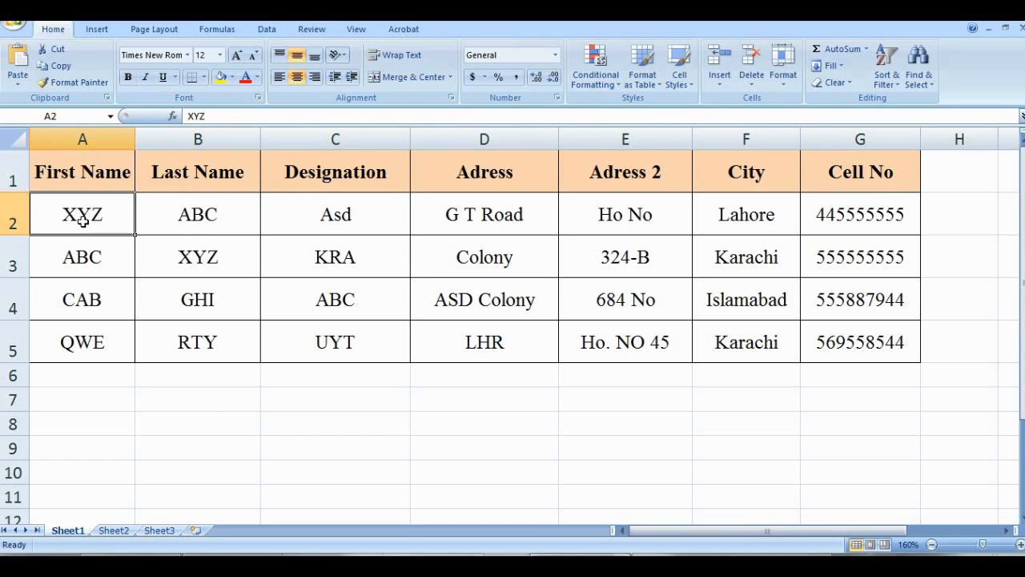
left_click(88, 265)
left_click(85, 303)
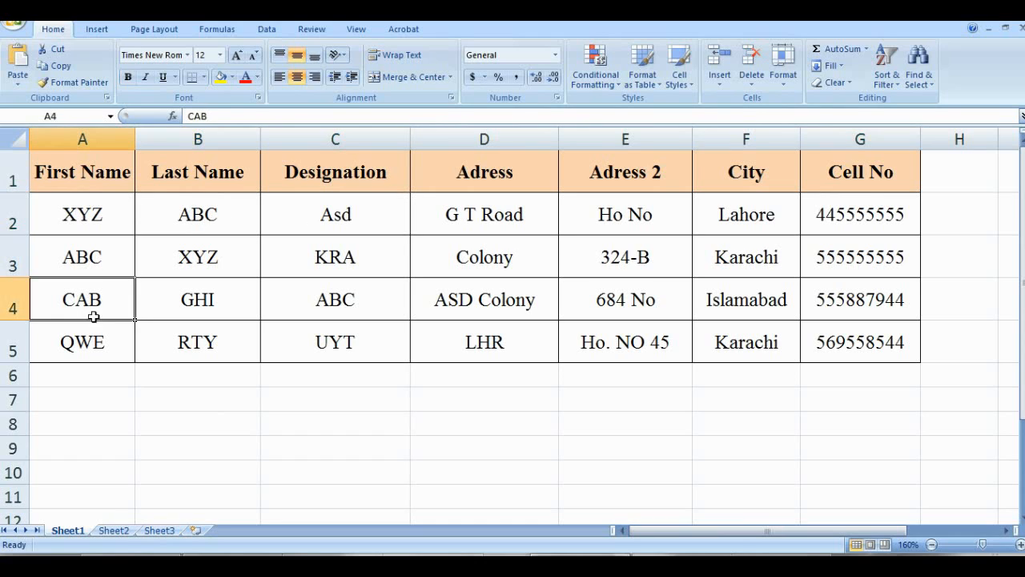
left_click(101, 345)
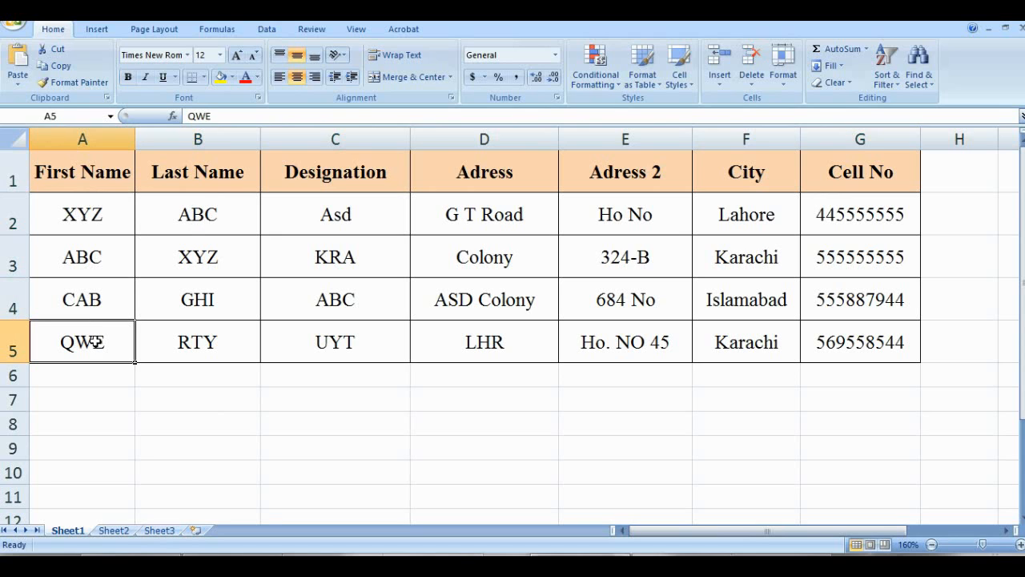
scroll(89, 341, "down", 1)
scroll(88, 342, "down", 3)
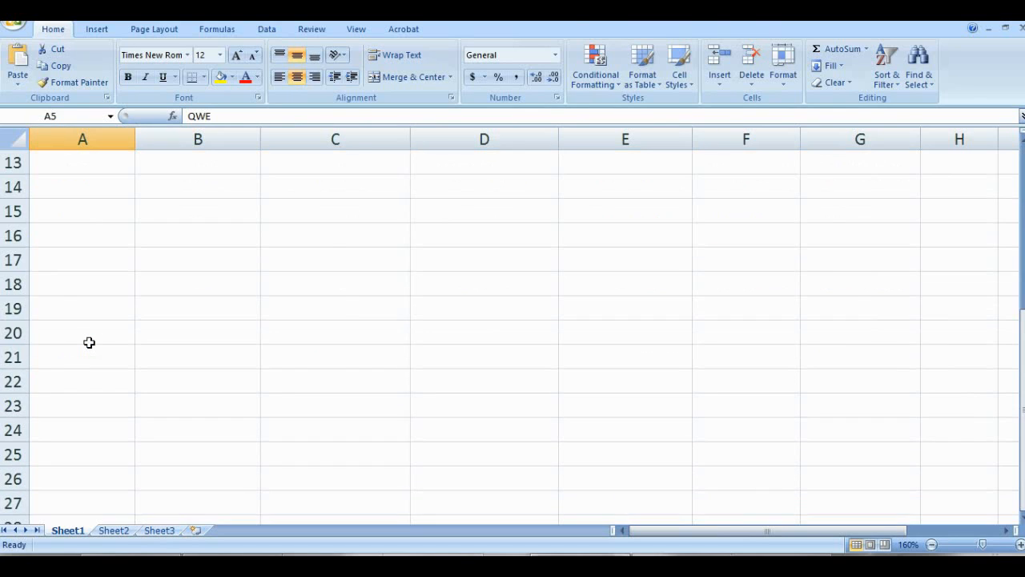
Insert a new column before First Name and enter the heading "Sr. No" in cell A1.
scroll(89, 342, "up", 4)
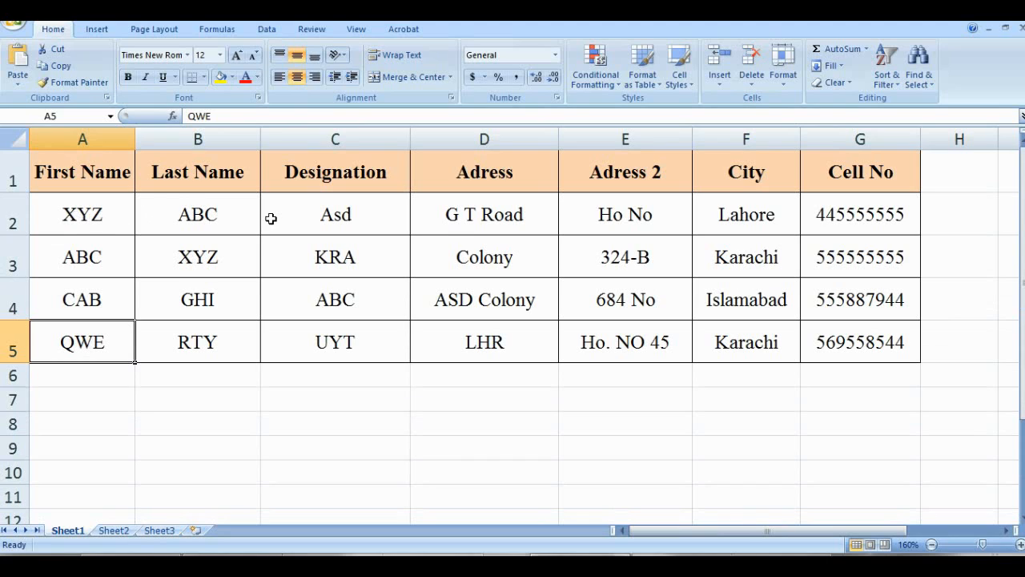
left_click(77, 218)
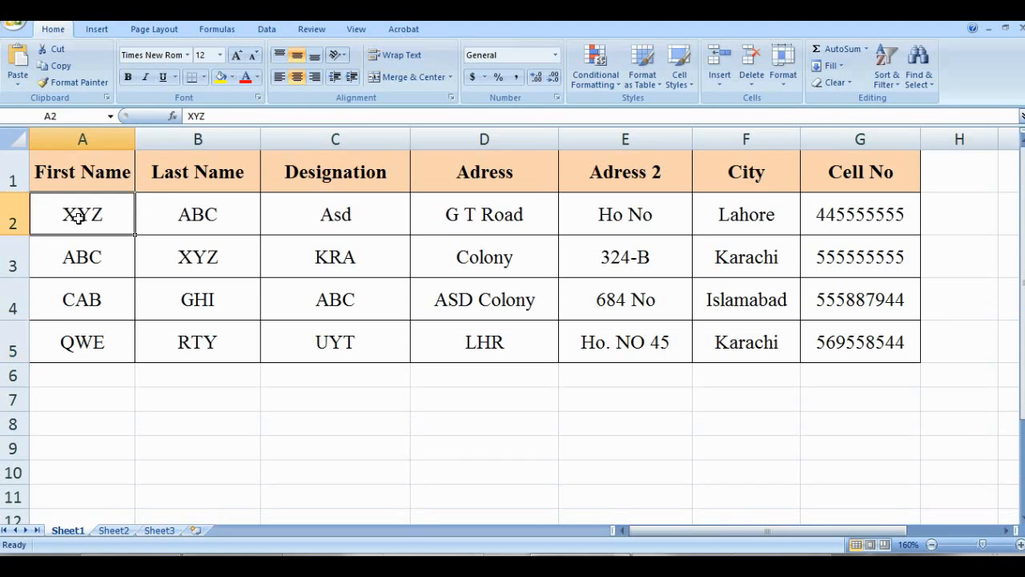
right_click(84, 139)
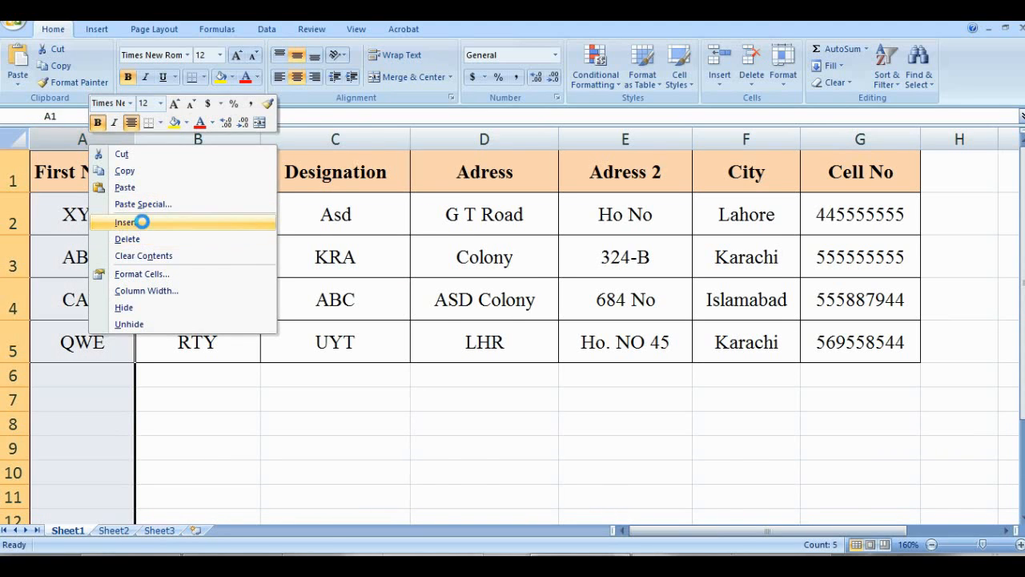
left_click(138, 222)
left_click(72, 179)
type("S")
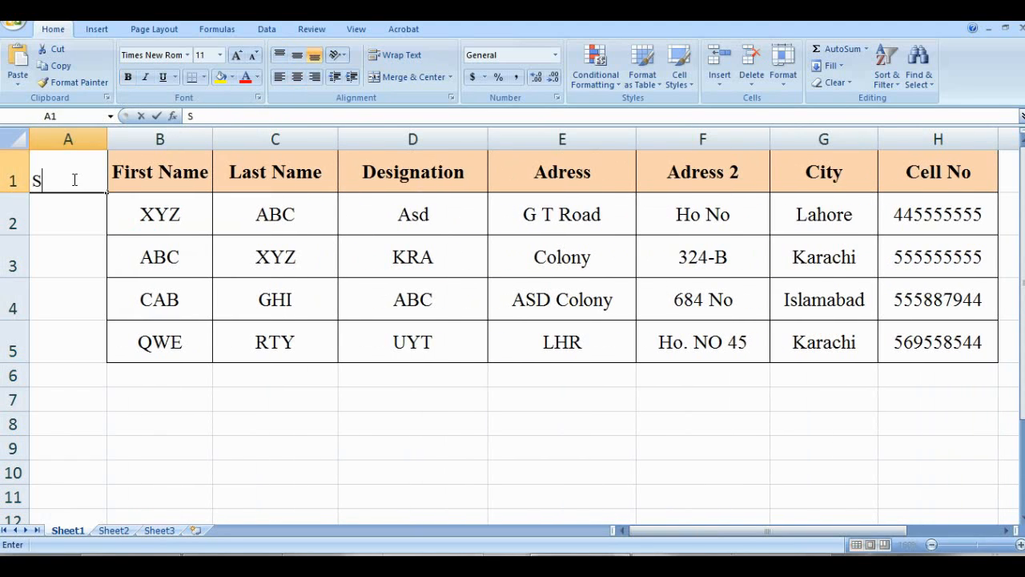
type("r. No")
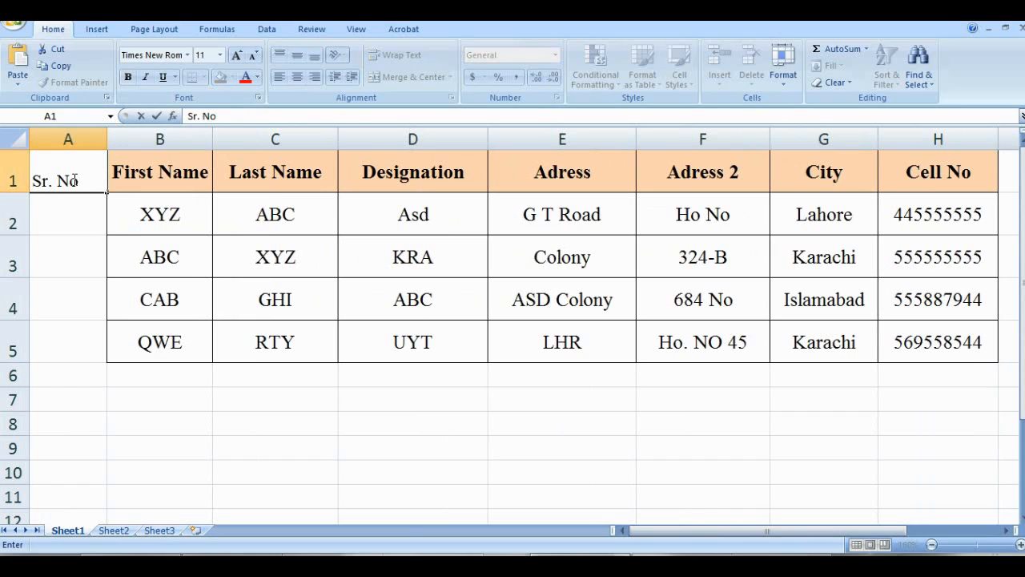
left_click(149, 419)
Copy the formatting of the First Name column to the Sr. No column with Format Painter.
left_click(160, 139)
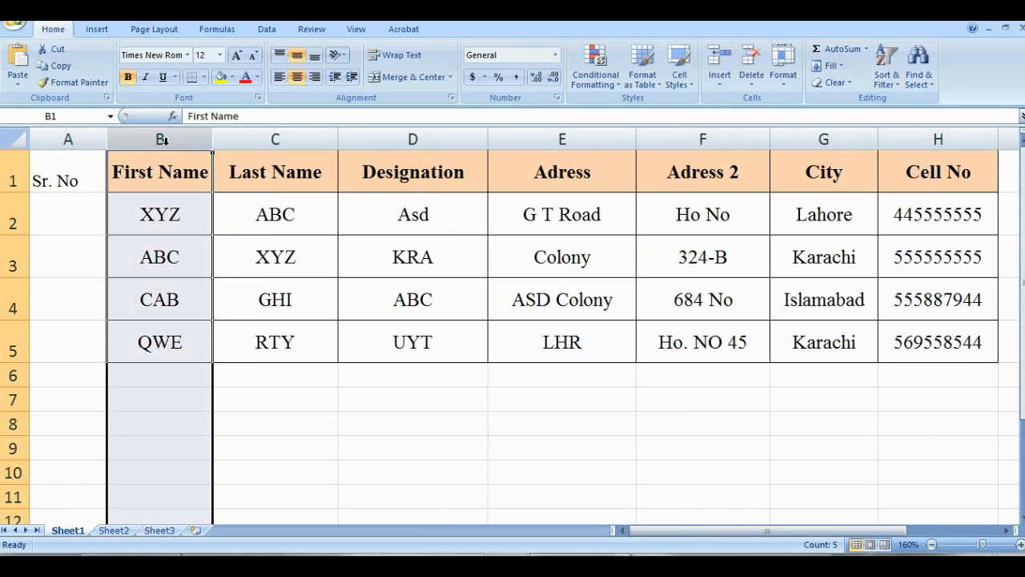
left_click(72, 81)
left_click(68, 139)
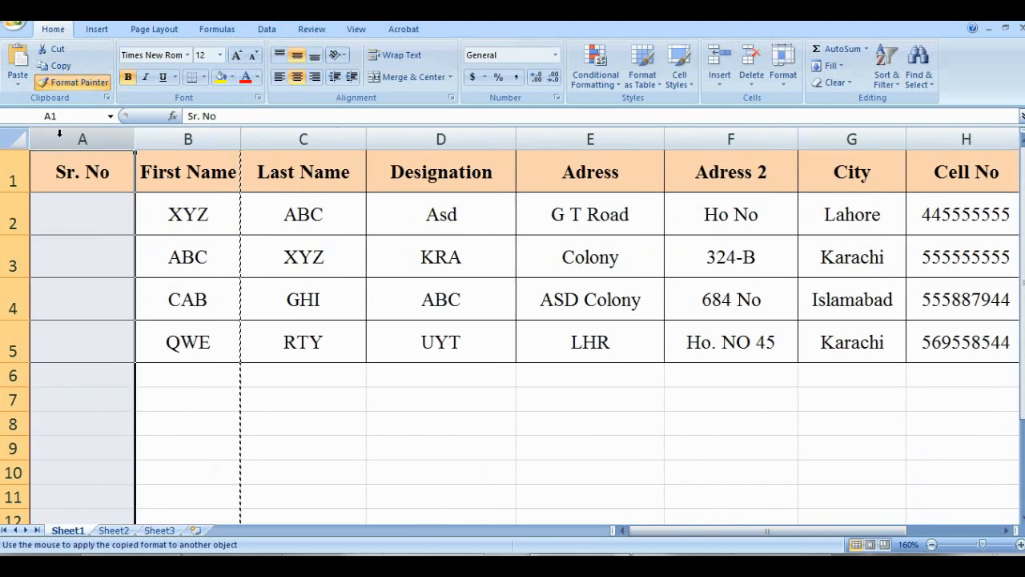
left_click(172, 342)
left_click(114, 203)
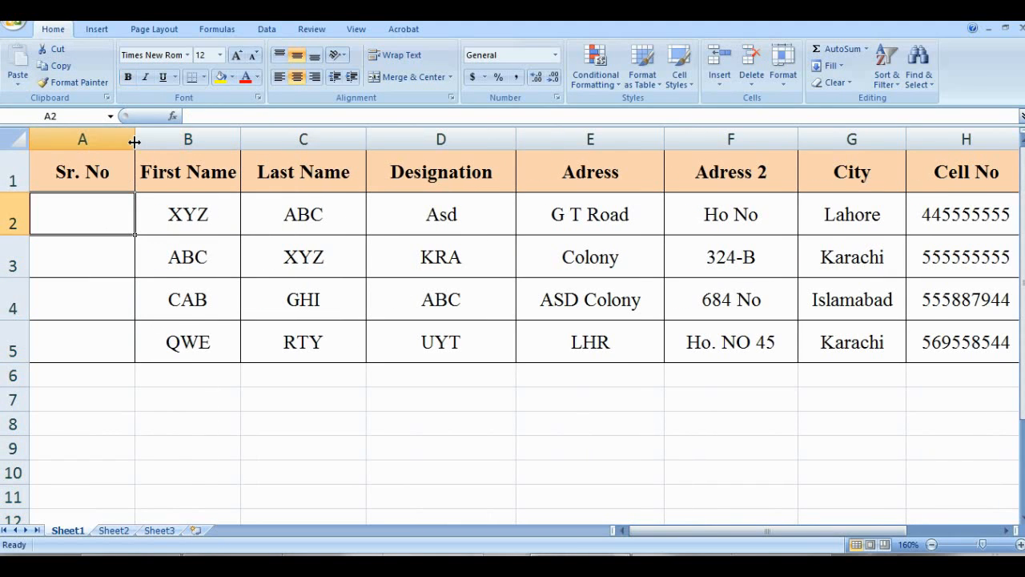
Narrow the Sr. No column, wrap its heading onto two lines and make row 1 taller to fit.
left_click_drag(134, 142, 80, 147)
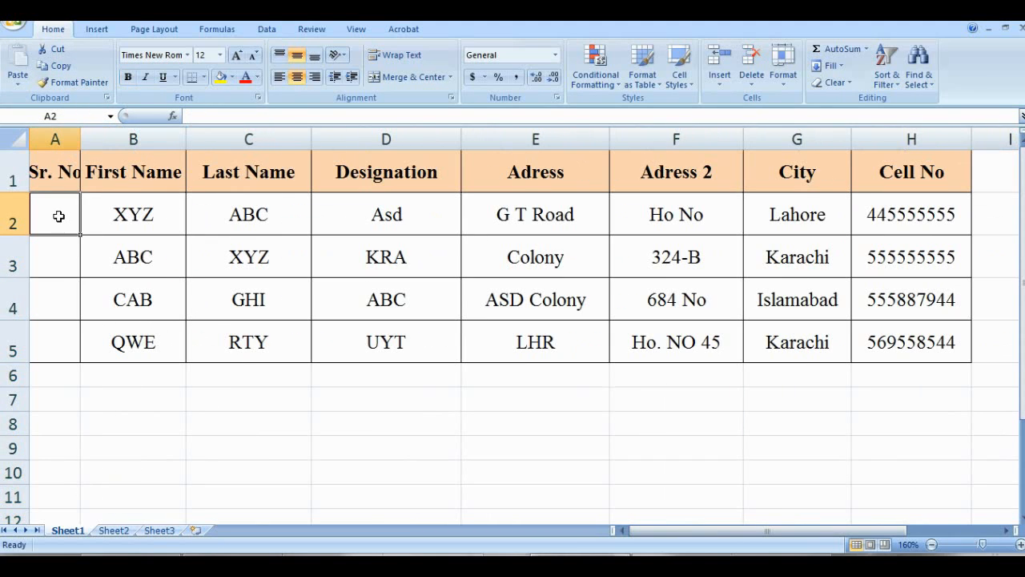
left_click(62, 172)
left_click(395, 54)
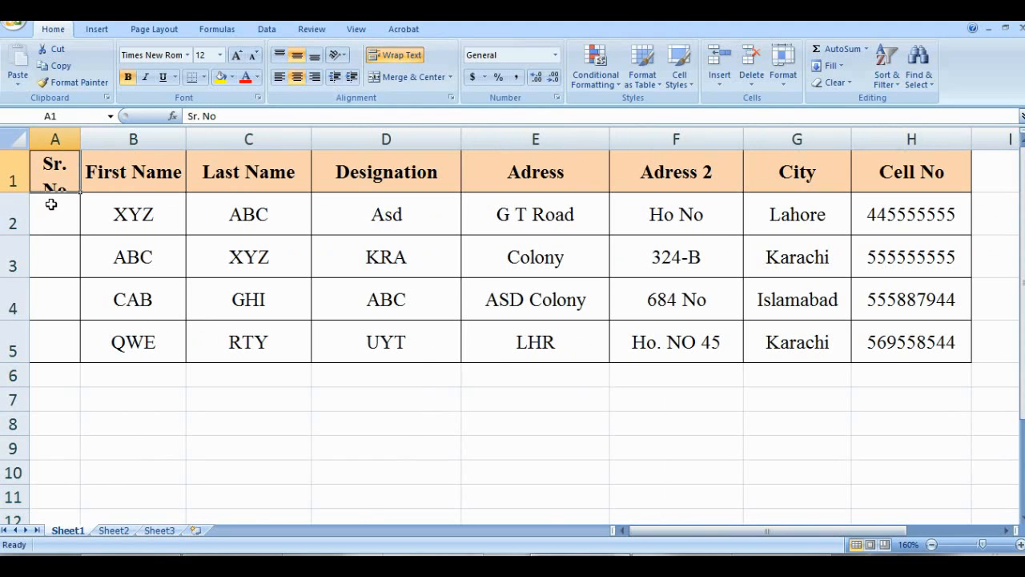
left_click_drag(12, 192, 12, 209)
Number the candidate rows 1 to 4 in the Sr. No column and review the whole table.
left_click(72, 232)
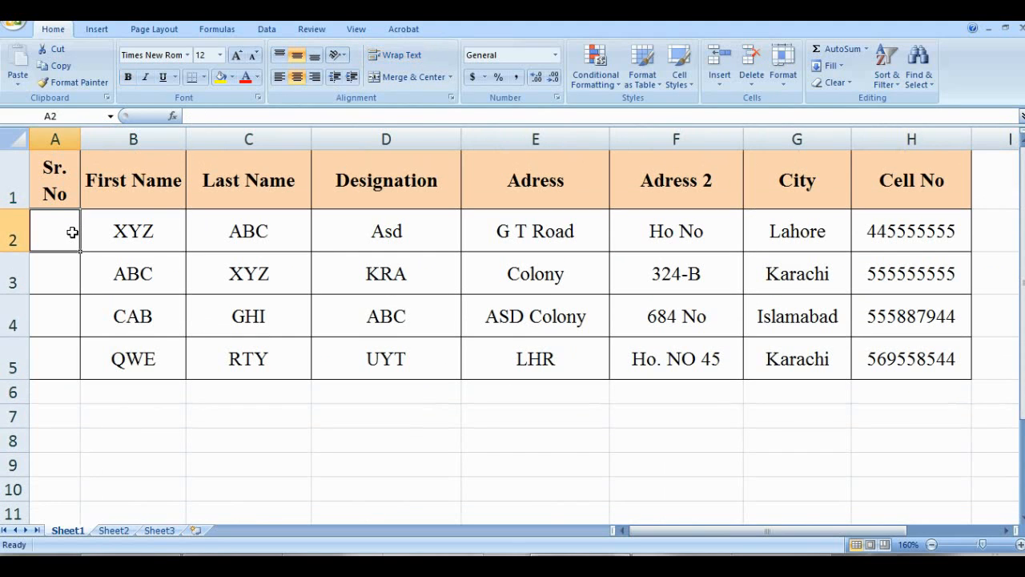
type("1")
key("Return")
type("2")
key("Return")
type("34")
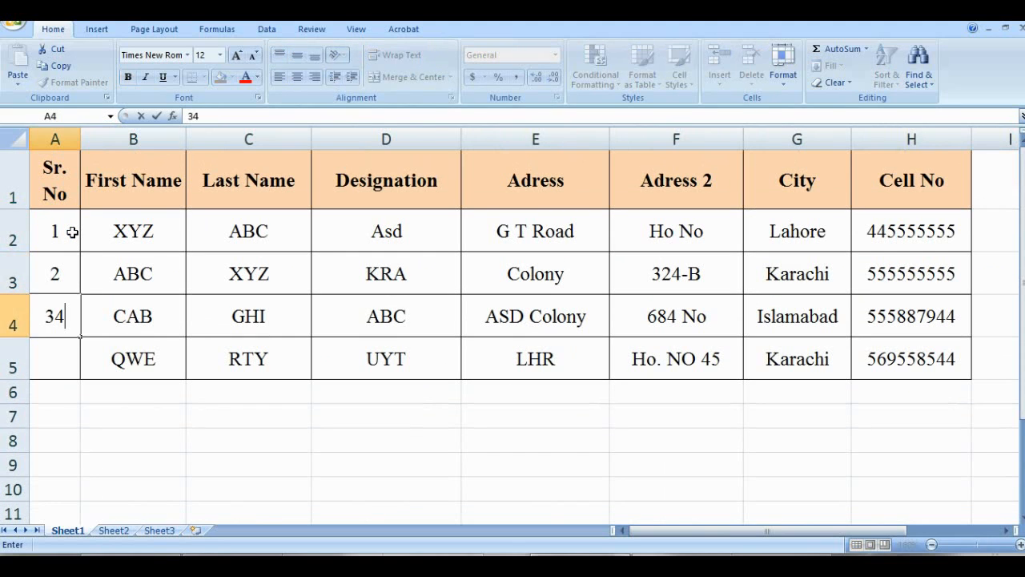
key("BackSpace")
key("Return")
type("4")
key("Return")
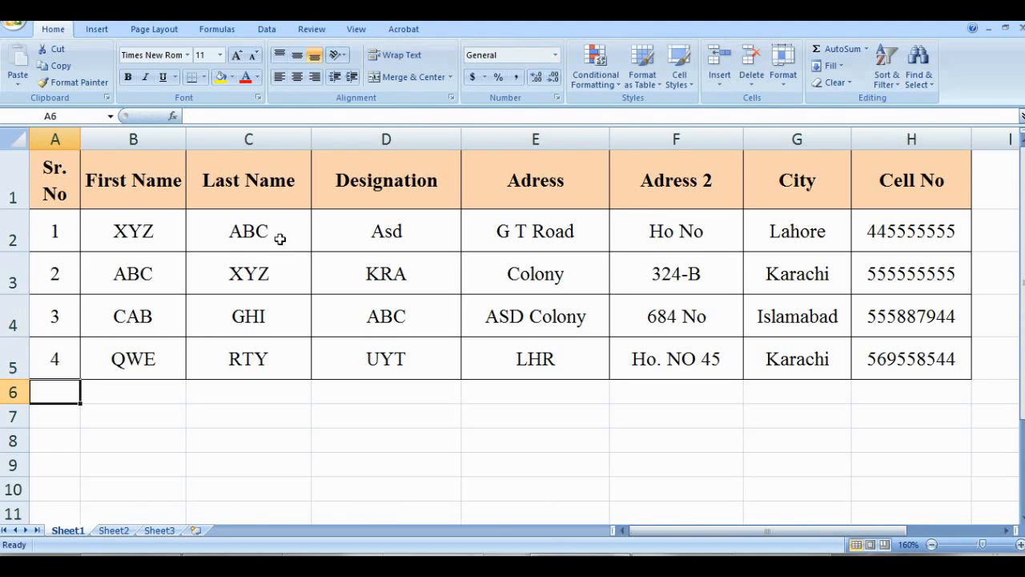
left_click_drag(45, 171, 862, 358)
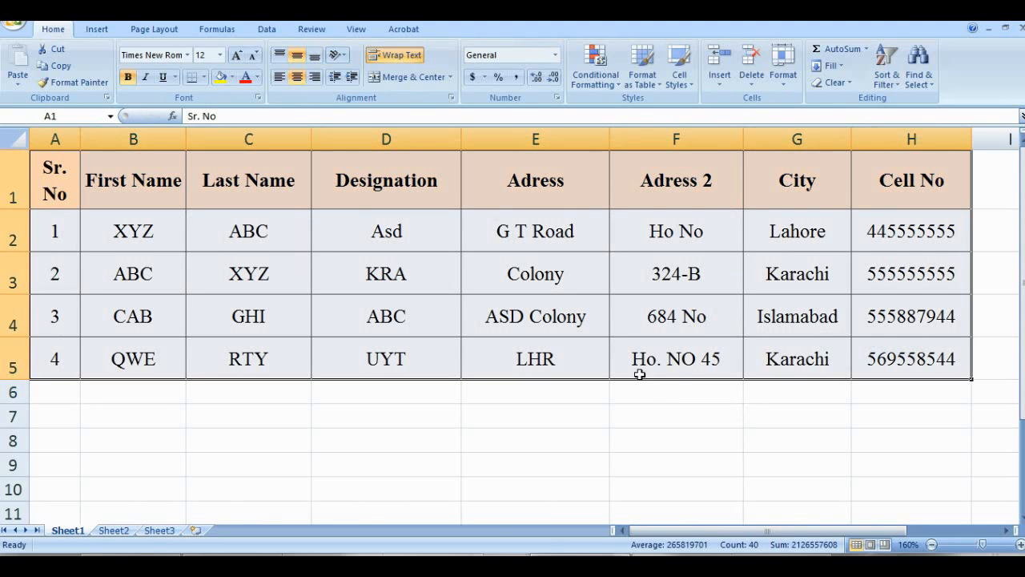
left_click(589, 402)
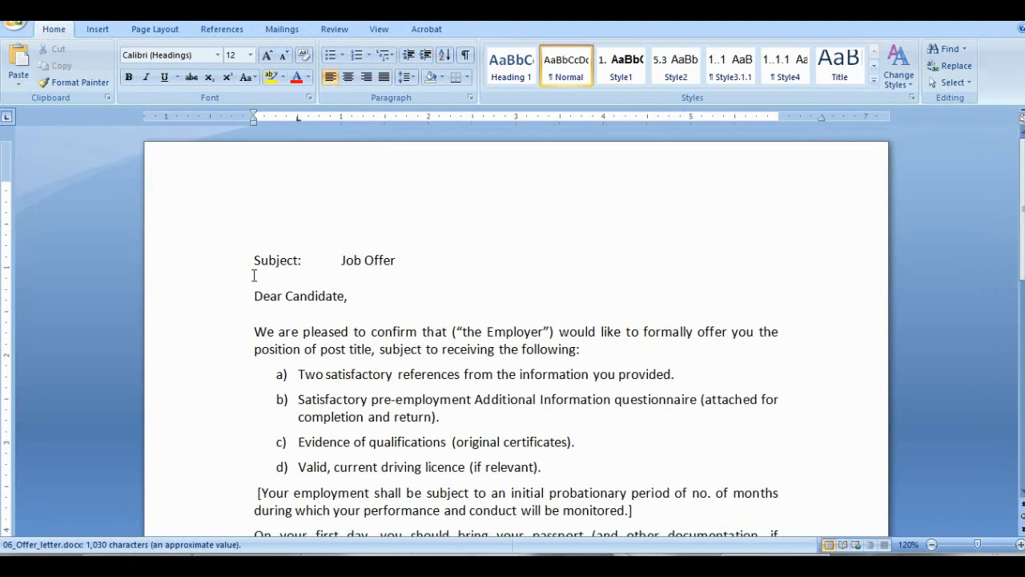
Switch to 06_Offer_letter.docx in Word and read through the job offer letter from the subject line to the closing.
scroll(254, 276, "down", 3)
scroll(254, 275, "up", 1)
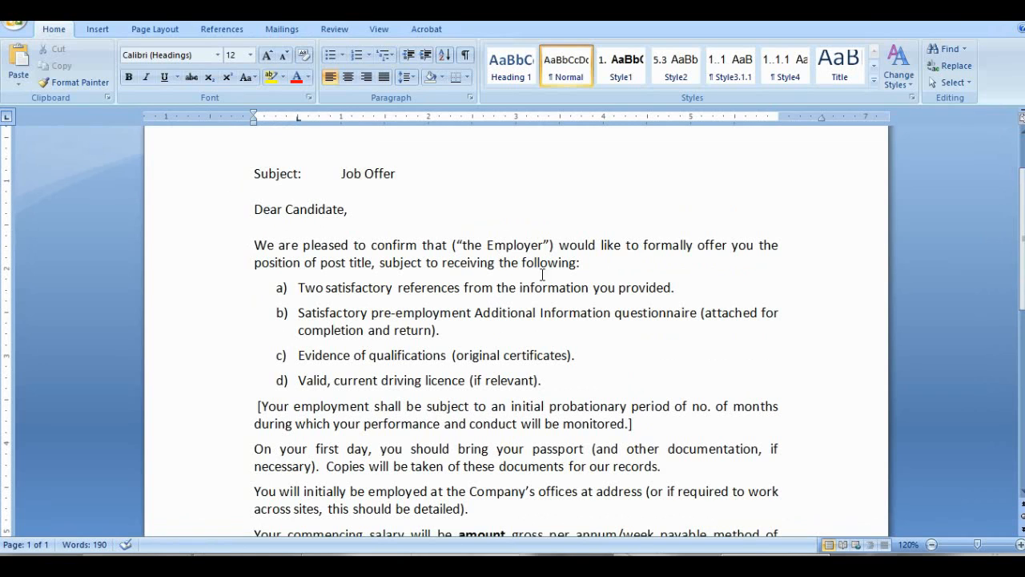
scroll(508, 300, "down", 1)
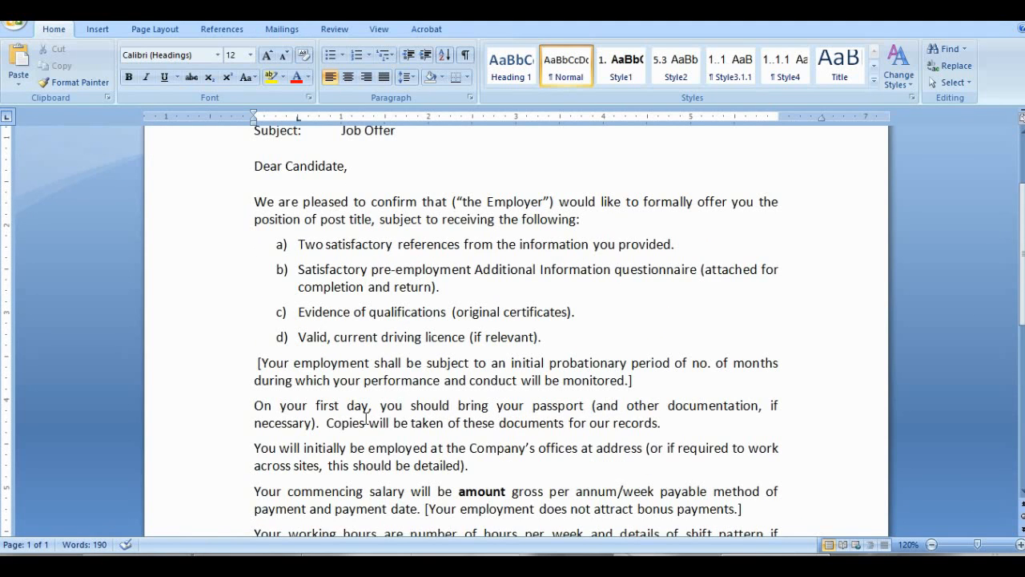
scroll(366, 416, "down", 1)
scroll(366, 416, "up", 1)
scroll(371, 414, "up", 1)
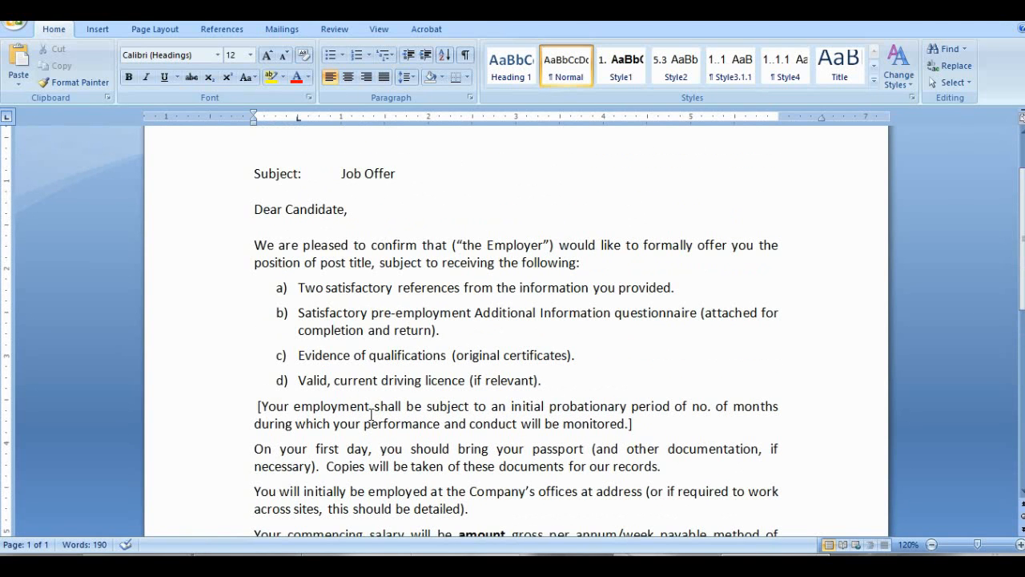
scroll(266, 302, "up", 1)
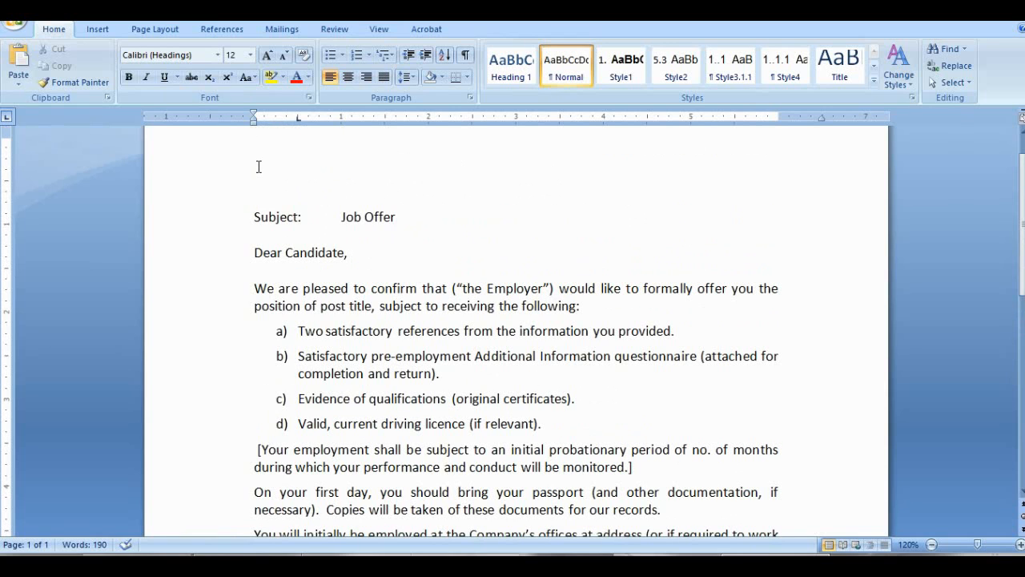
scroll(720, 507, "down", 2)
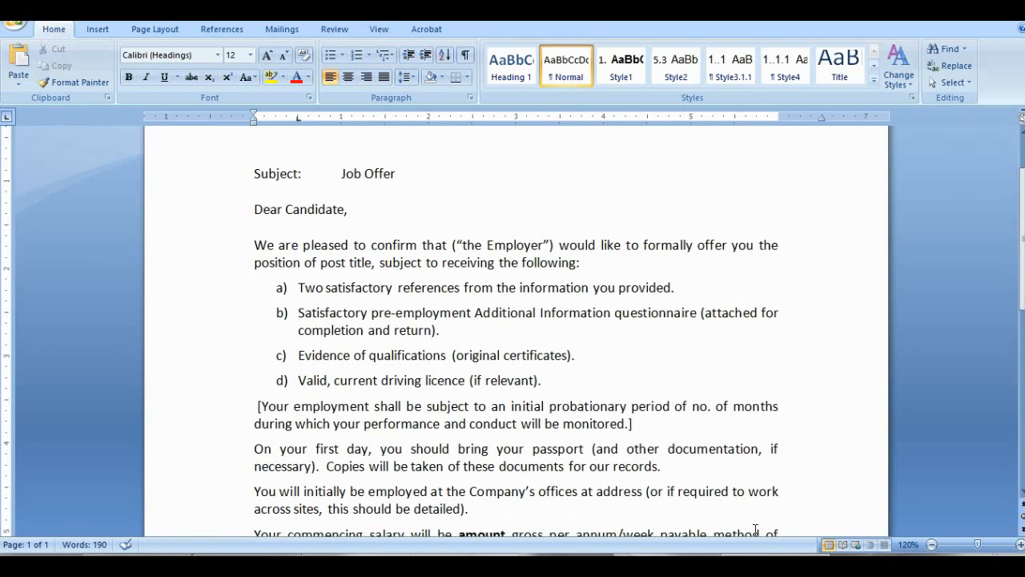
scroll(757, 529, "down", 1)
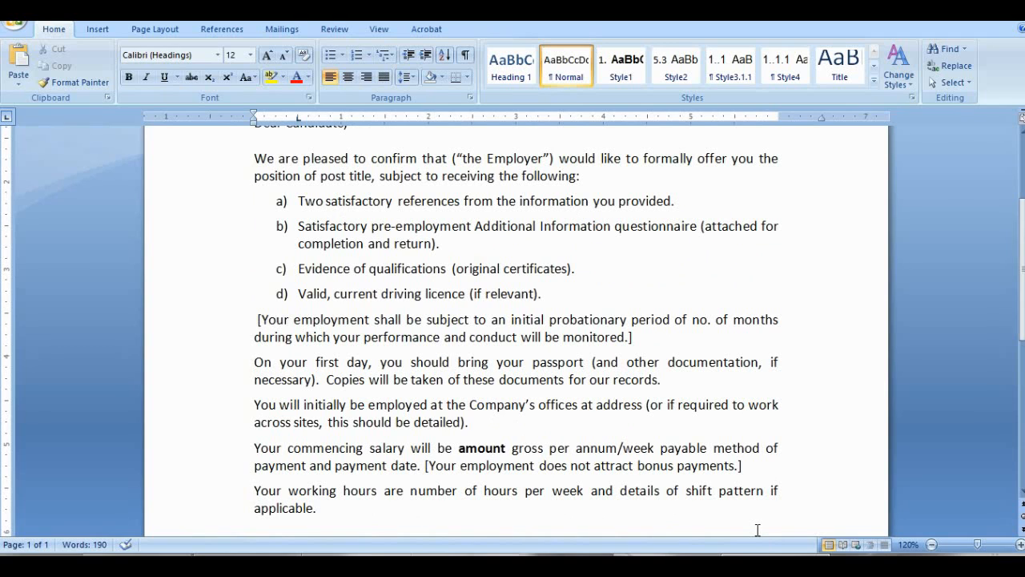
scroll(665, 517, "up", 4)
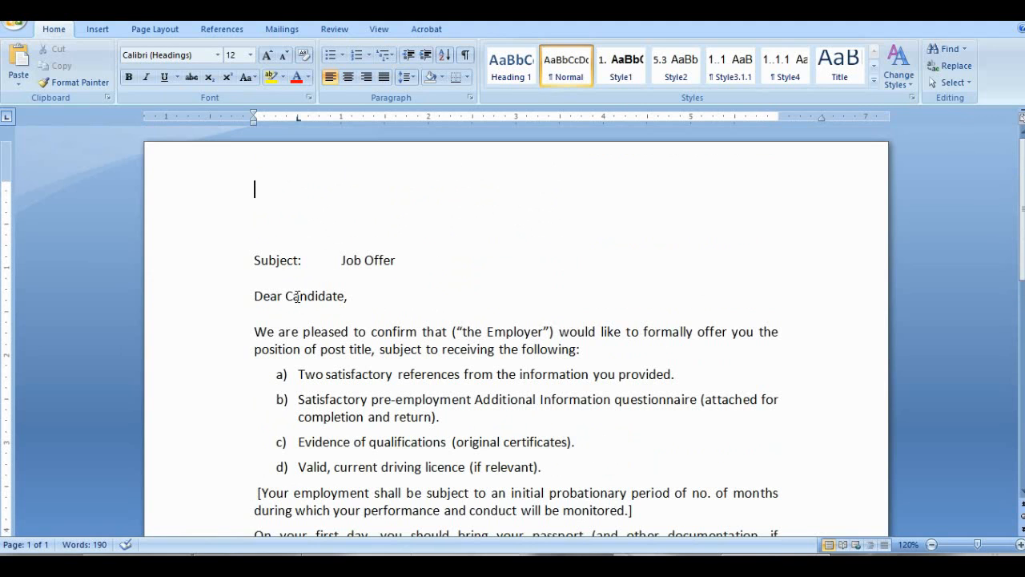
scroll(289, 298, "down", 2)
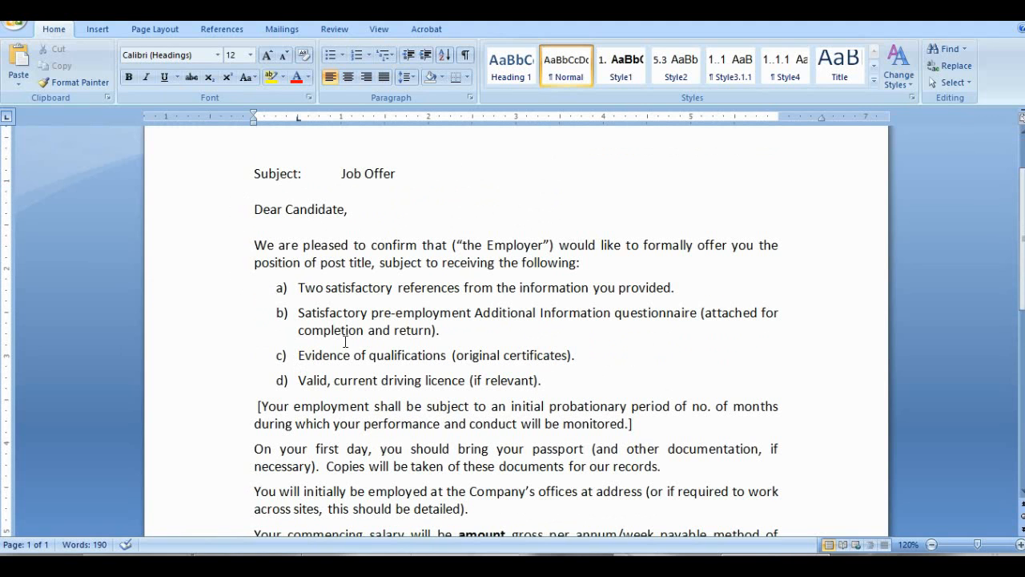
scroll(494, 465, "down", 4)
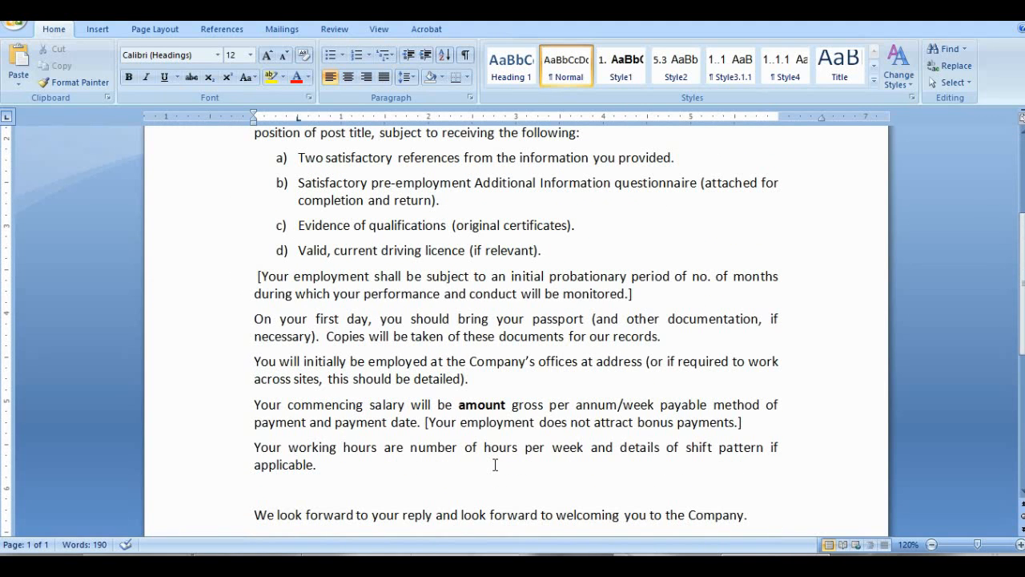
scroll(524, 459, "down", 2)
scroll(524, 459, "up", 8)
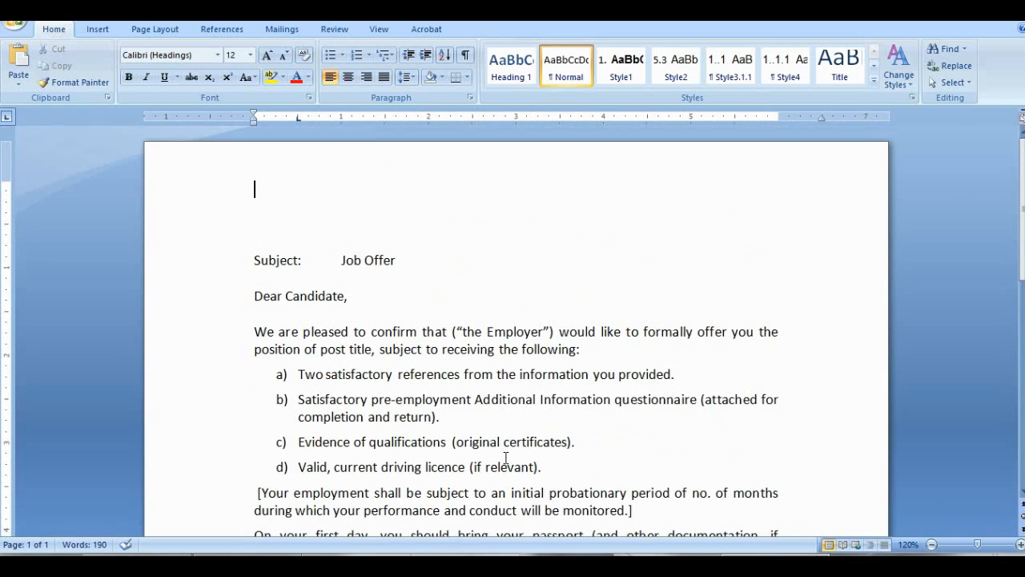
scroll(350, 297, "down", 2)
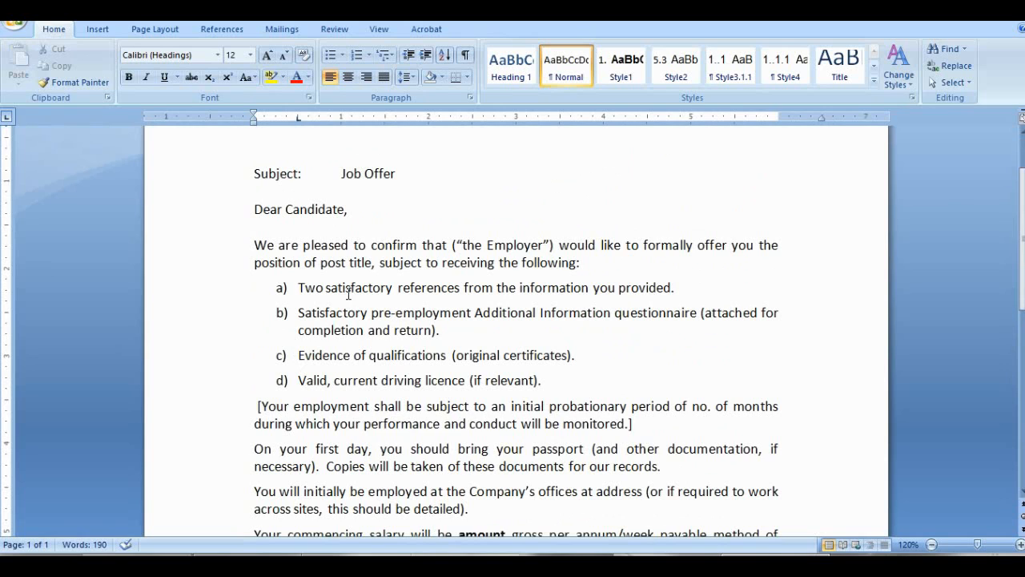
scroll(349, 294, "up", 2)
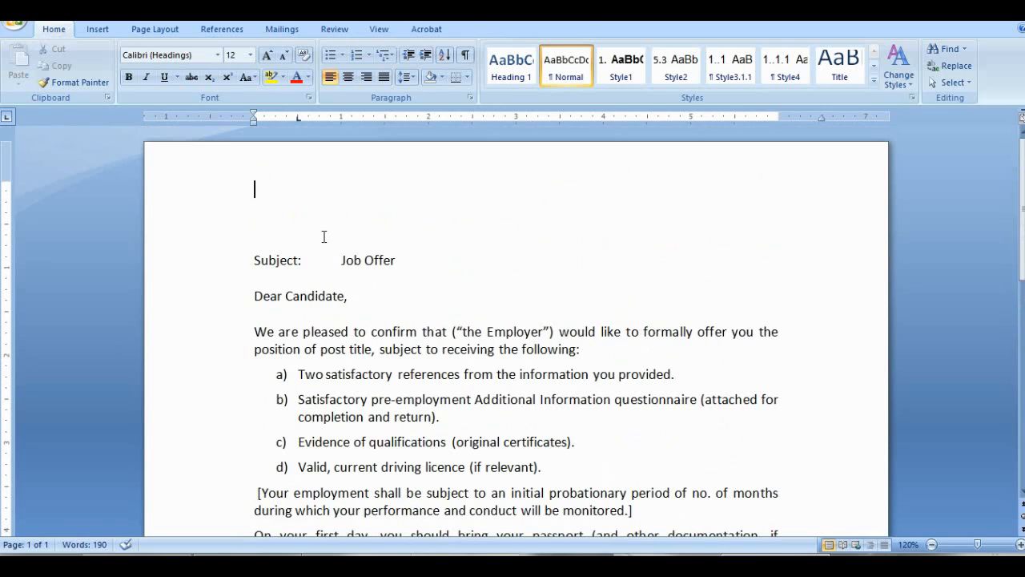
Attach Sheet1$ of Database.xlsx from New folder as the existing mail merge recipient list, with the first row as column headers.
left_click(282, 29)
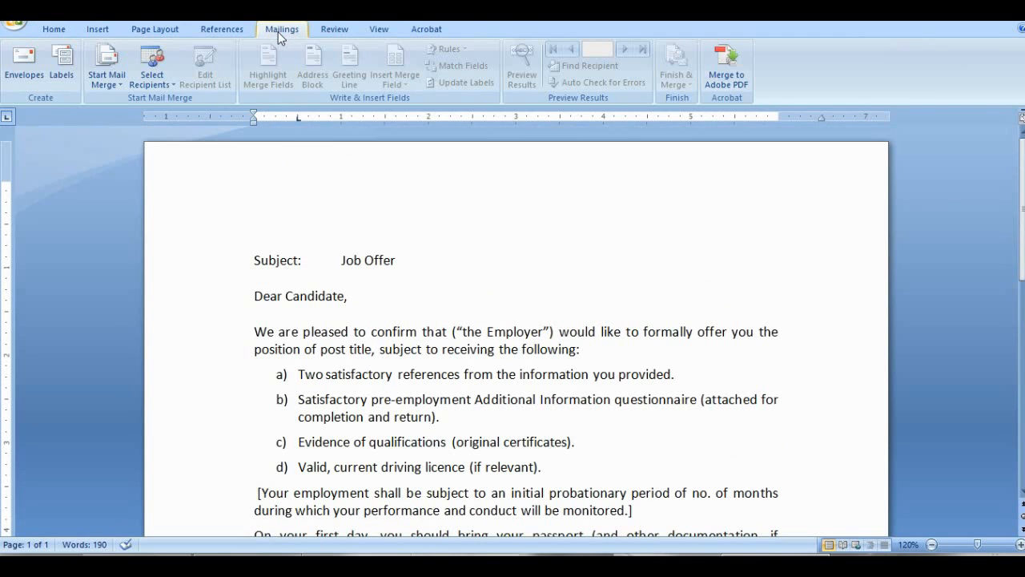
left_click(152, 85)
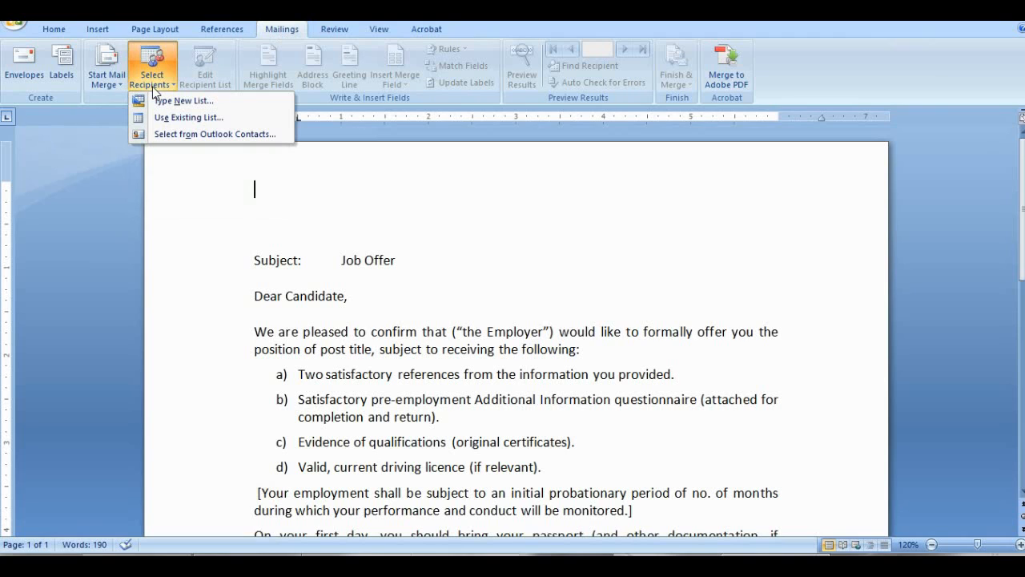
left_click(203, 118)
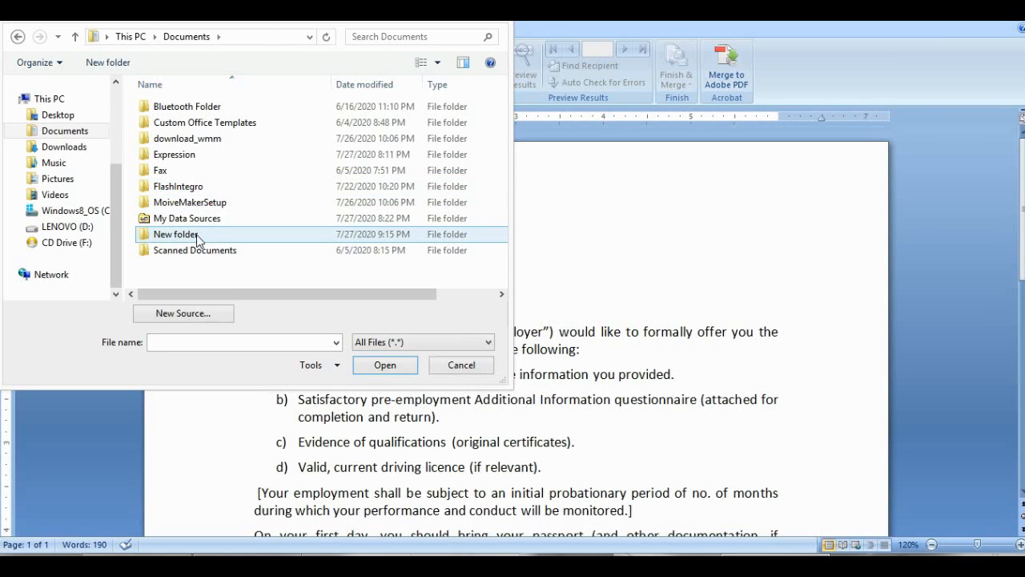
double_click(197, 235)
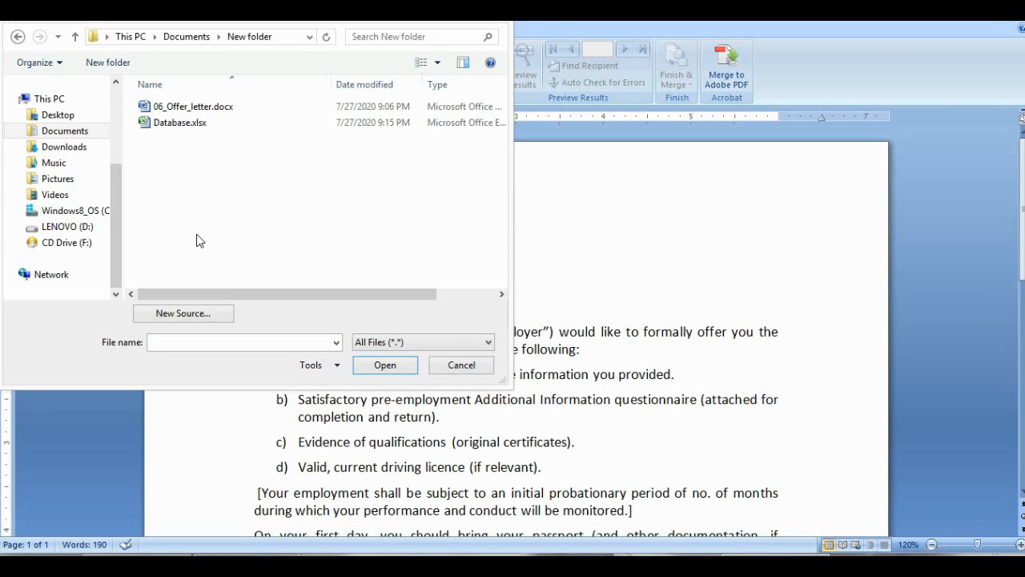
left_click(160, 125)
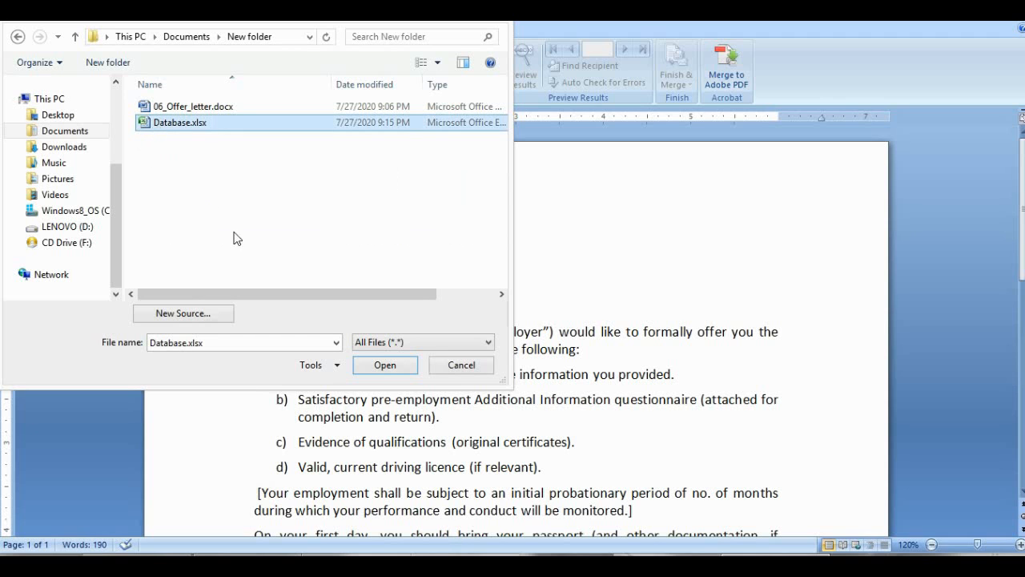
left_click(392, 367)
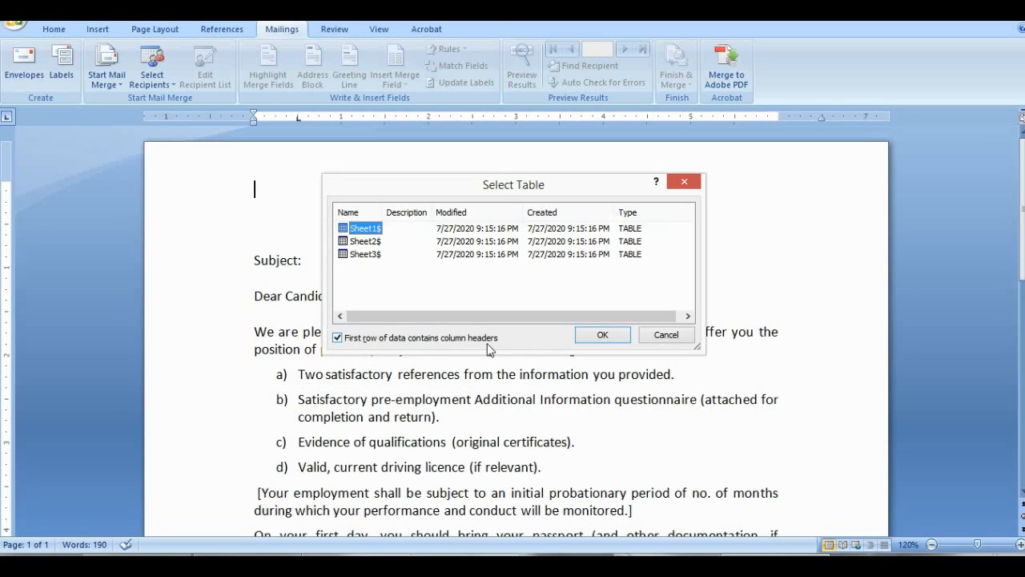
left_click(613, 341)
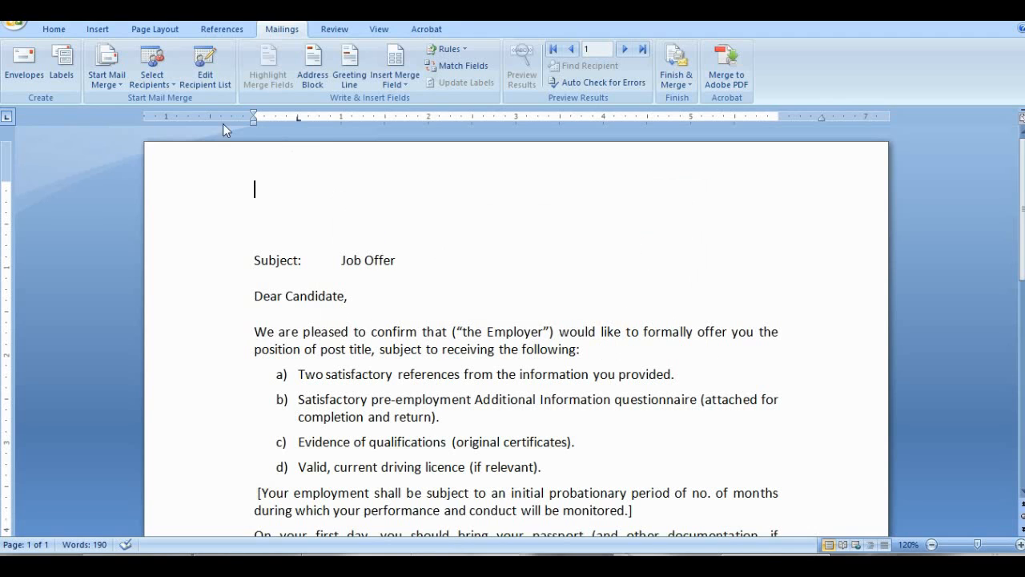
Exclude the Islamabad candidate, Sr# No 3, from the mail merge recipients.
left_click(208, 82)
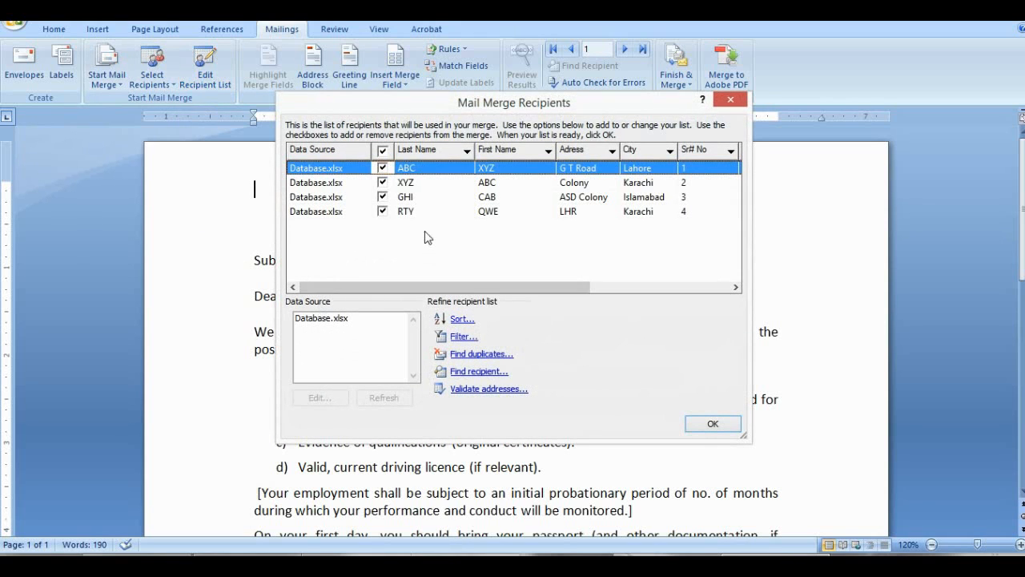
left_click(383, 198)
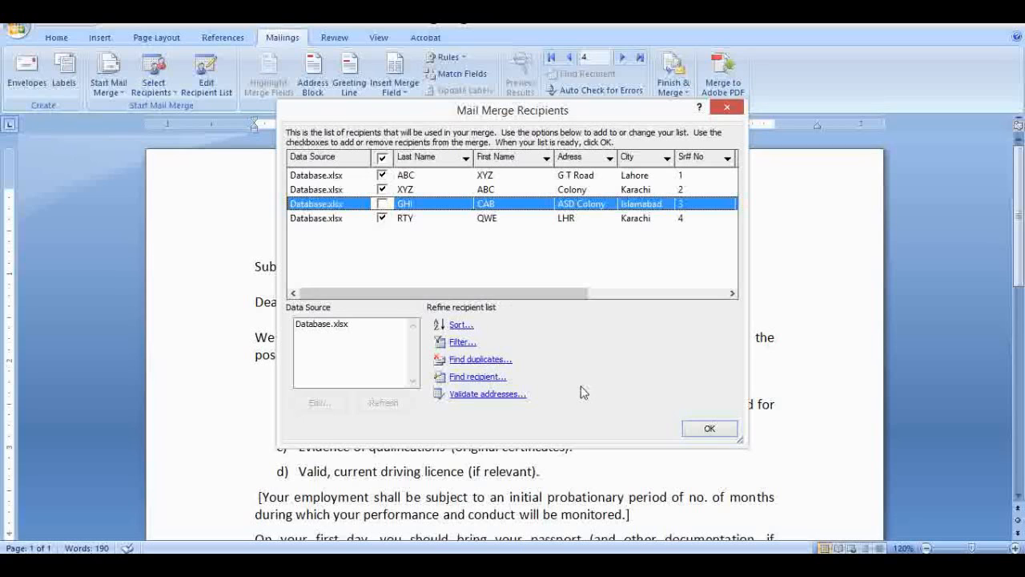
left_click(709, 429)
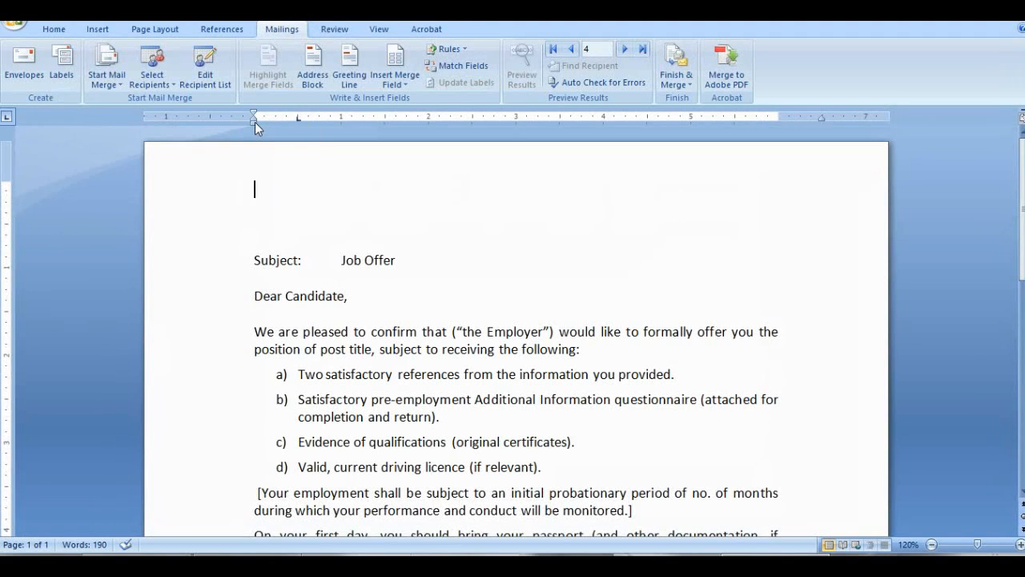
Insert the First_Name and Last_Name merge fields on the empty line above the subject of the letter.
left_click(408, 83)
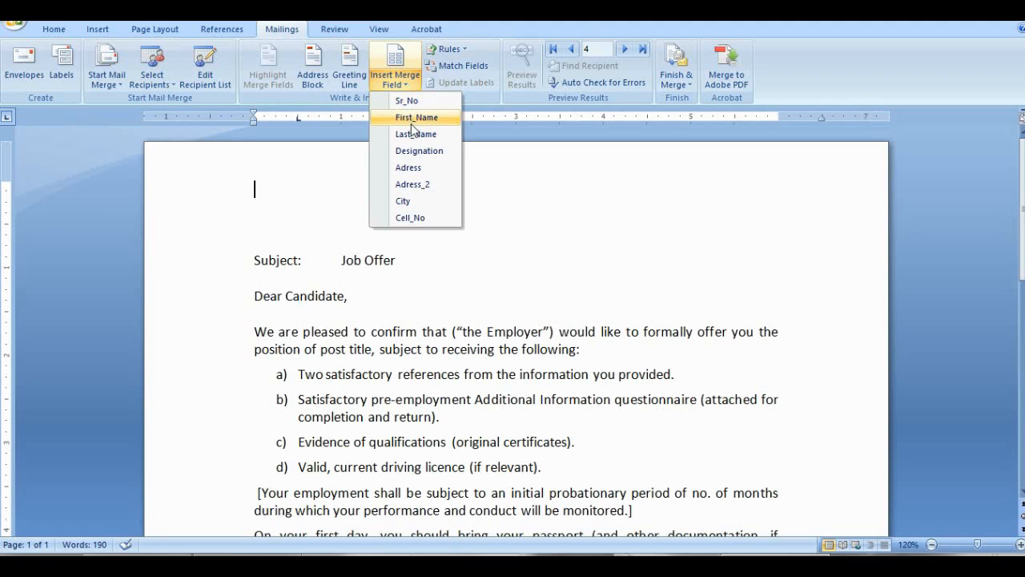
left_click(410, 123)
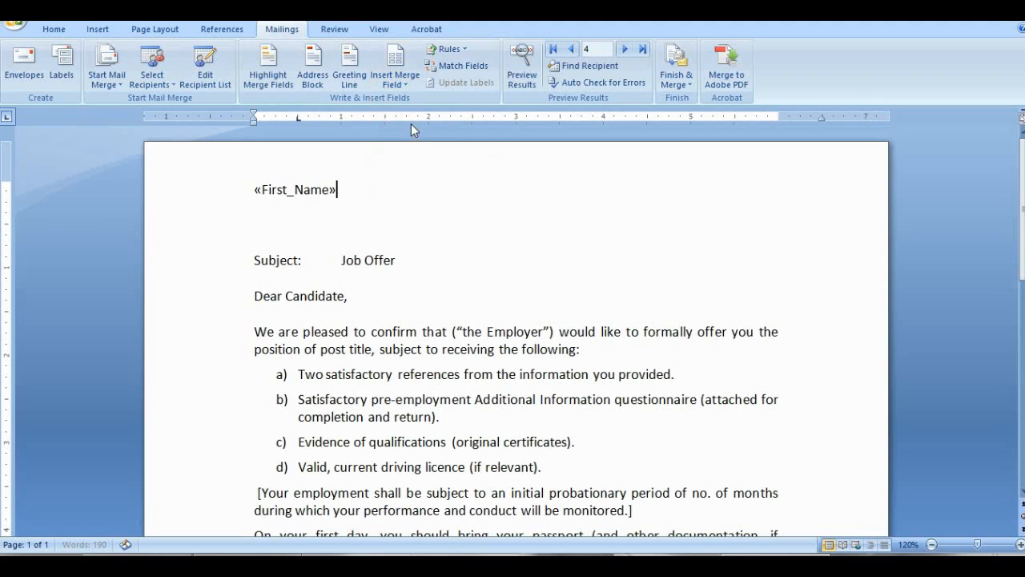
left_click(411, 79)
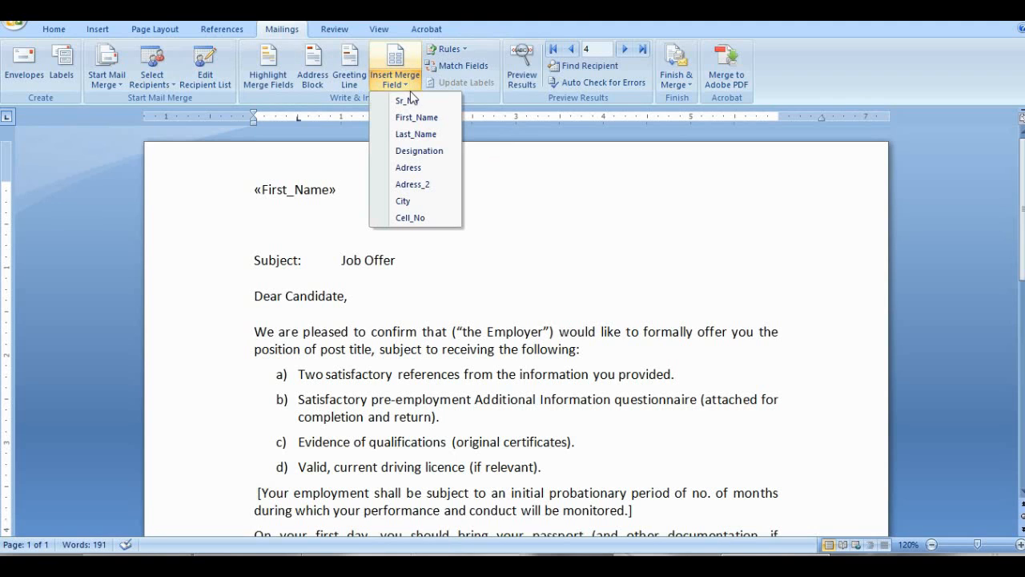
left_click(417, 134)
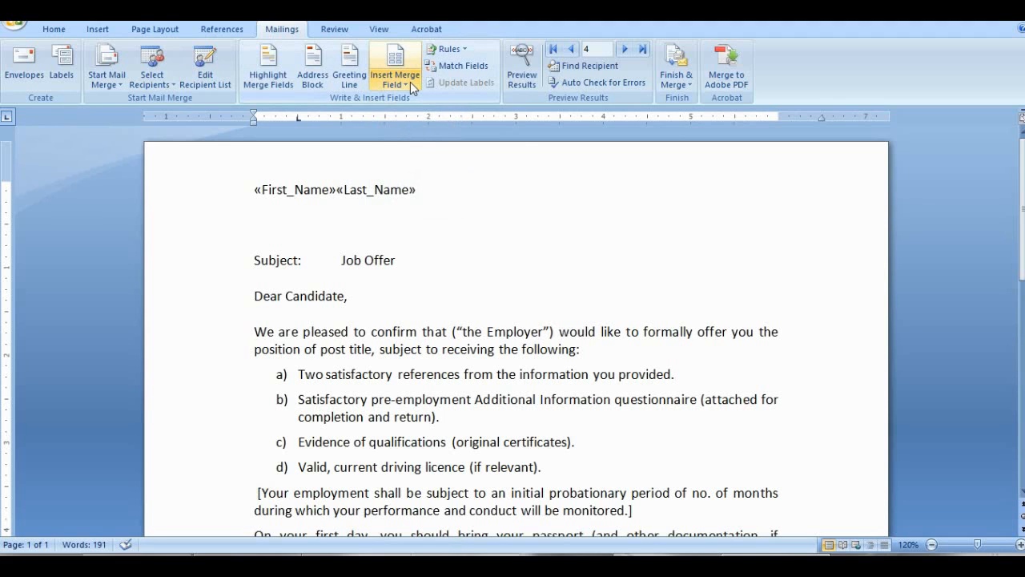
Add the Adress and Adress_2 merge fields on separate lines below the name fields.
key("Return")
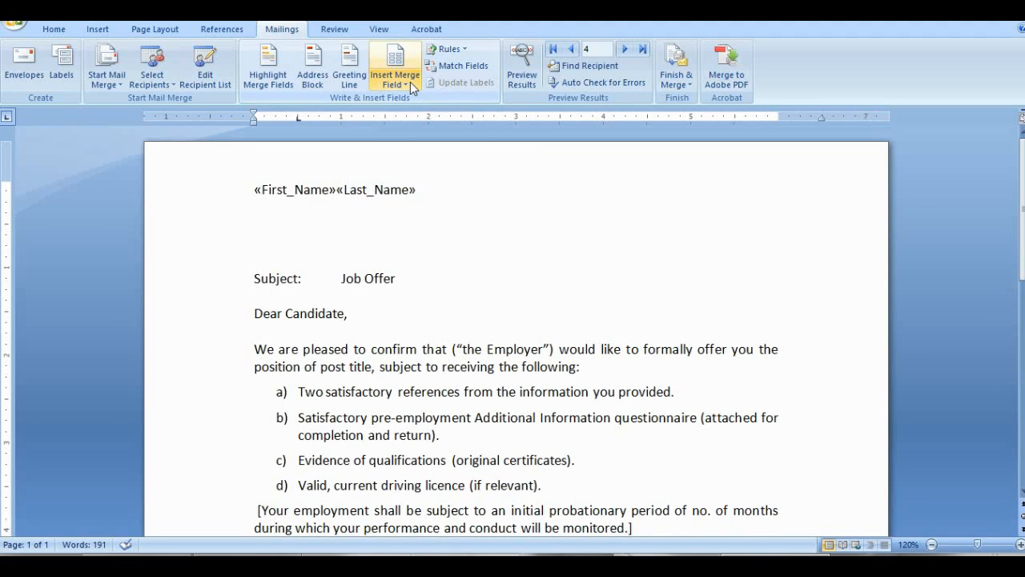
left_click(410, 82)
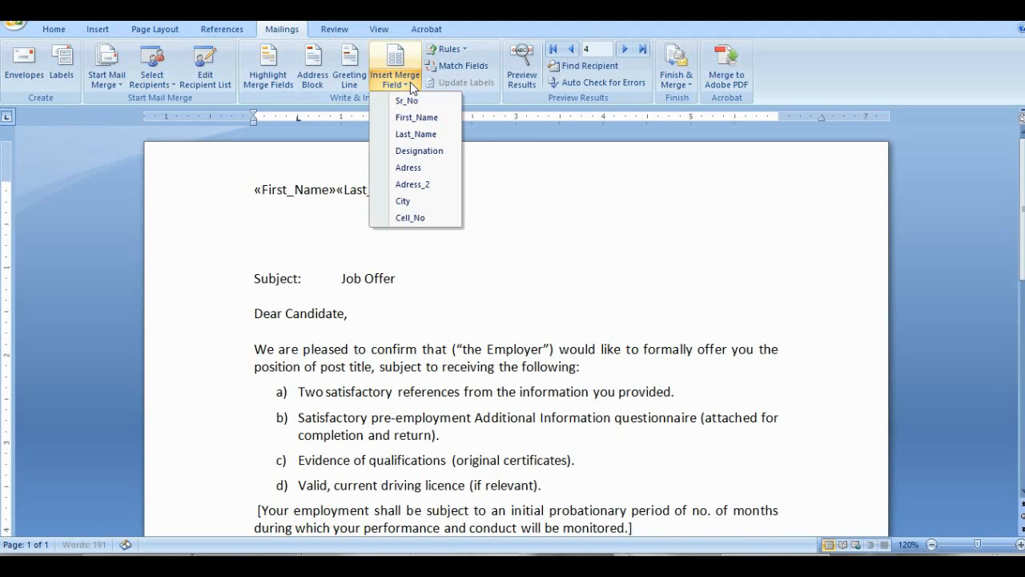
left_click(410, 170)
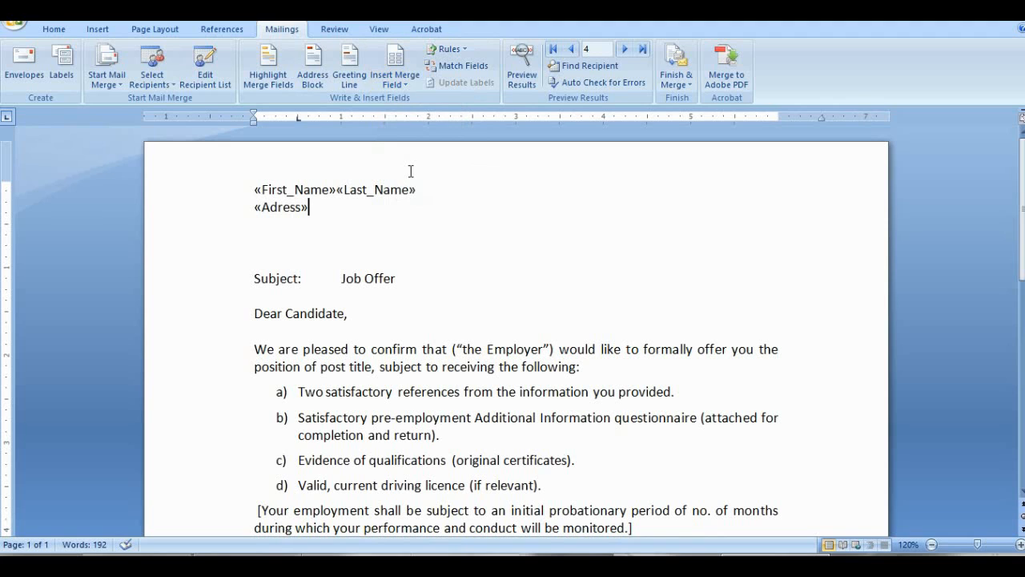
key("Return")
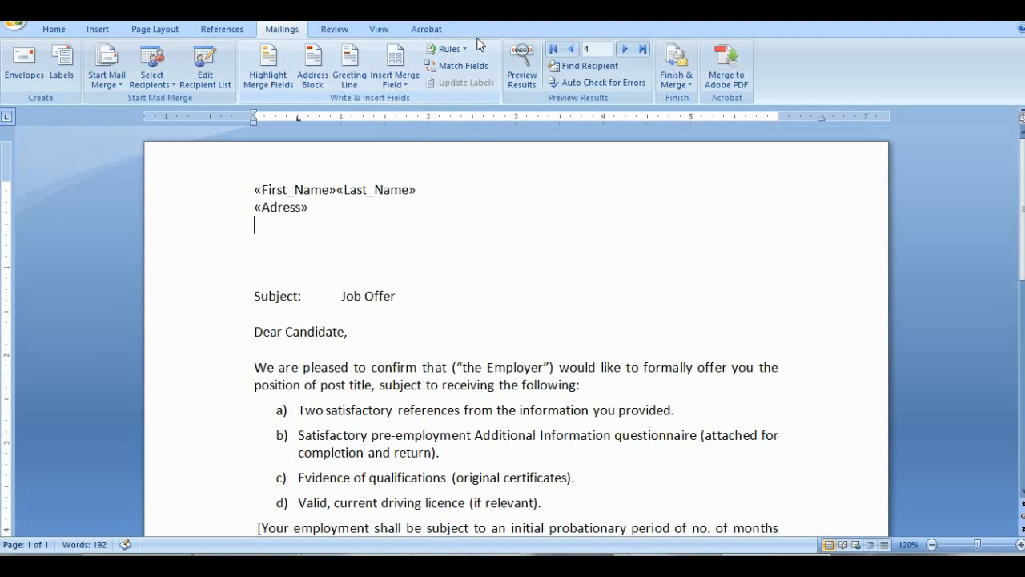
left_click(395, 77)
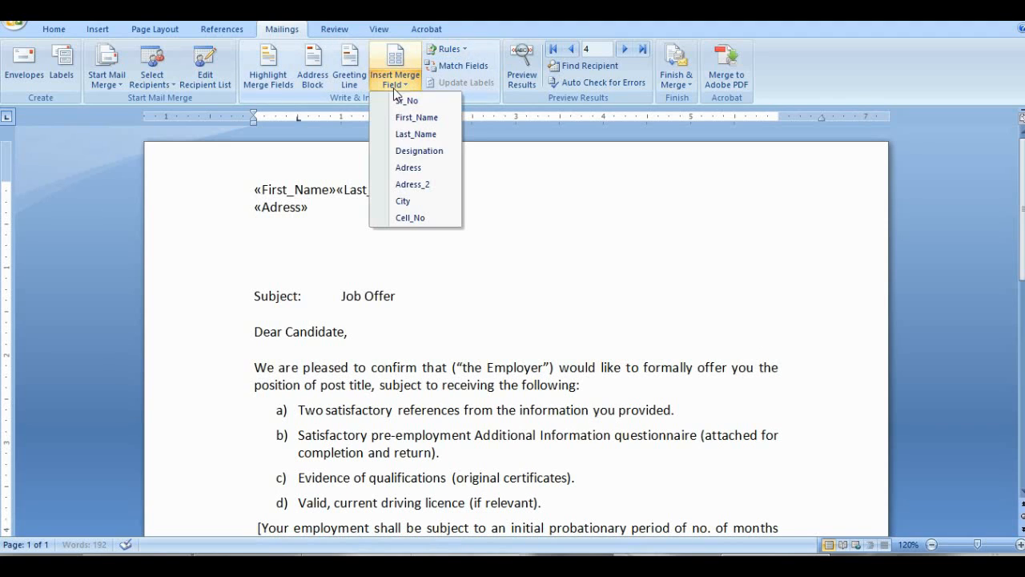
left_click(425, 185)
Add the City and Cell_No merge fields on separate lines below Adress_2.
key("Return")
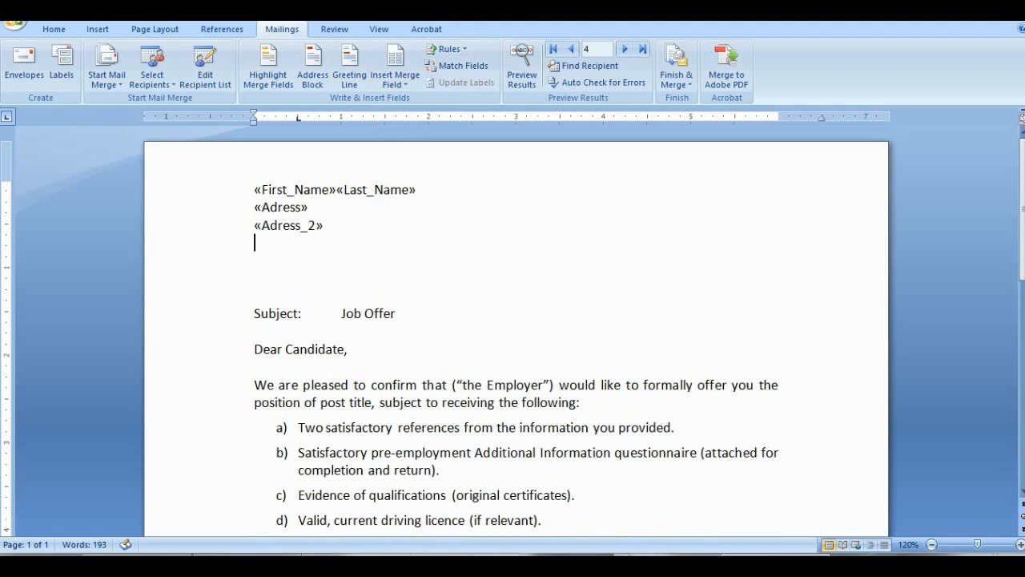
left_click(397, 76)
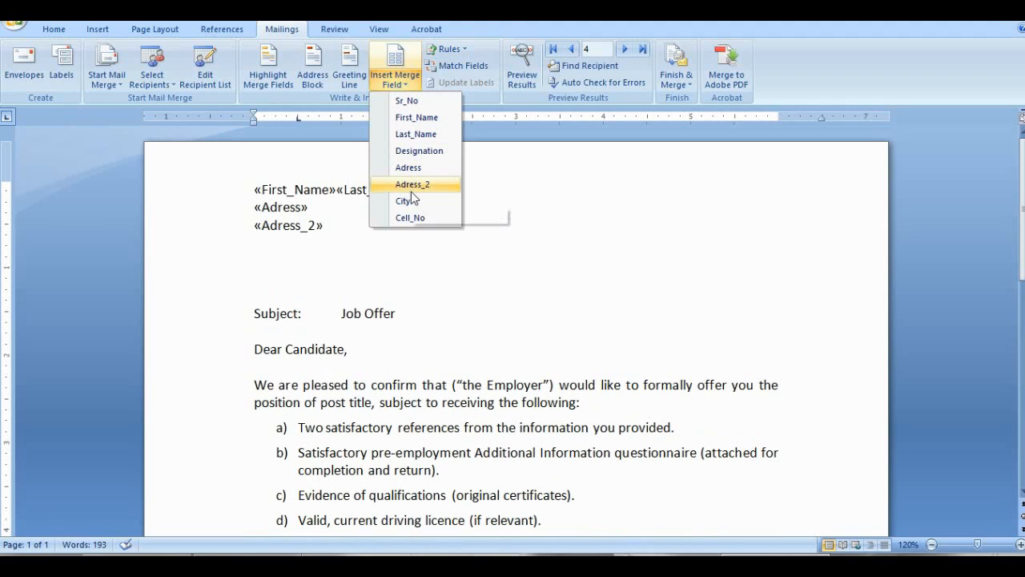
left_click(407, 201)
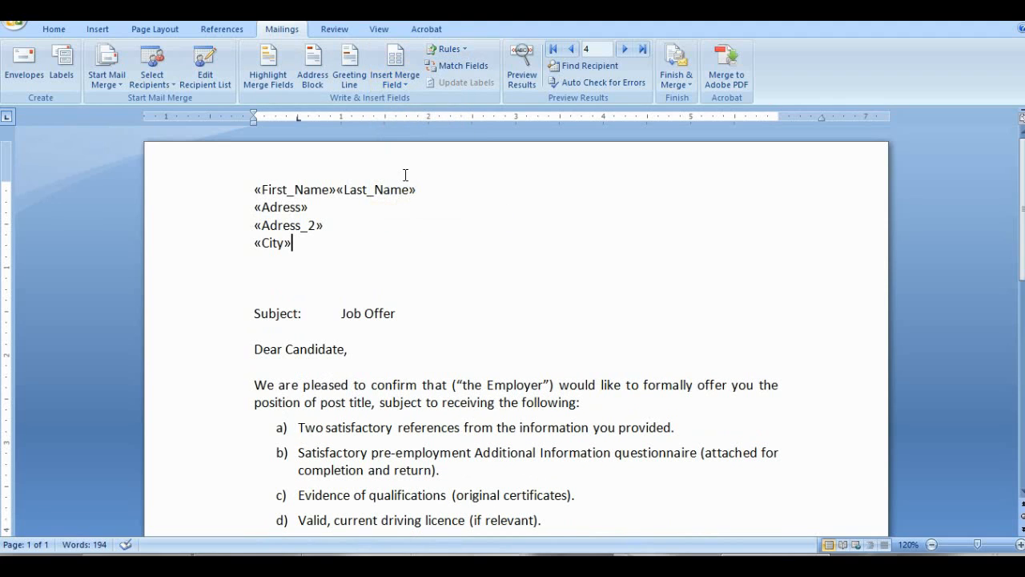
key("Return")
left_click(405, 80)
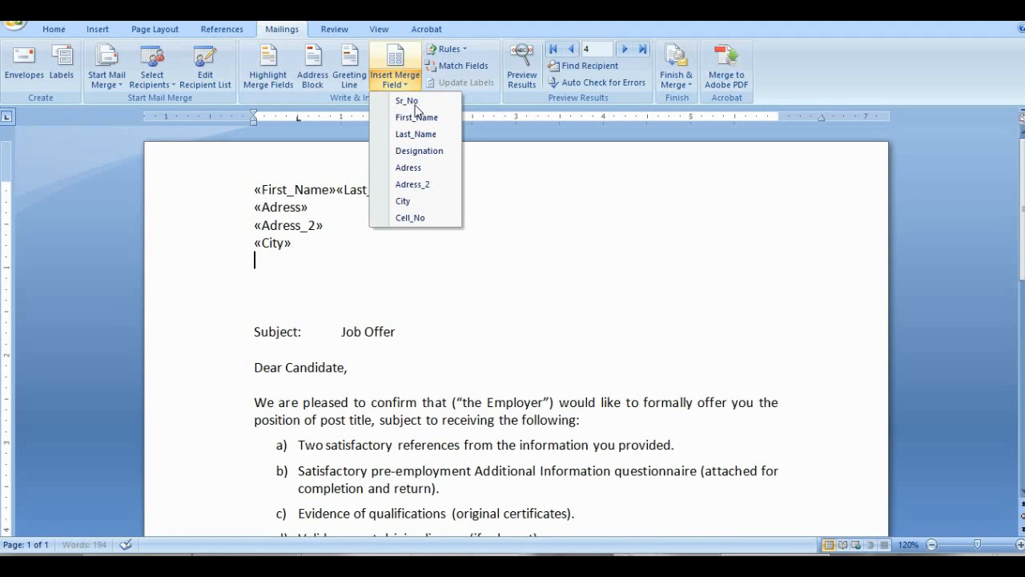
left_click(435, 220)
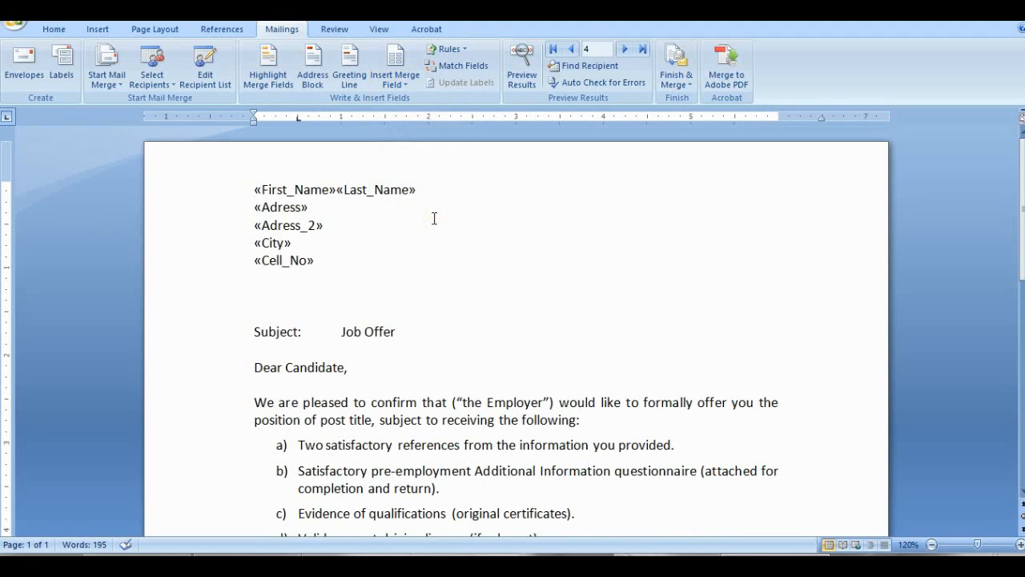
Review the recipient list and preview the merge results, checking the spacing of the name line.
left_click(217, 83)
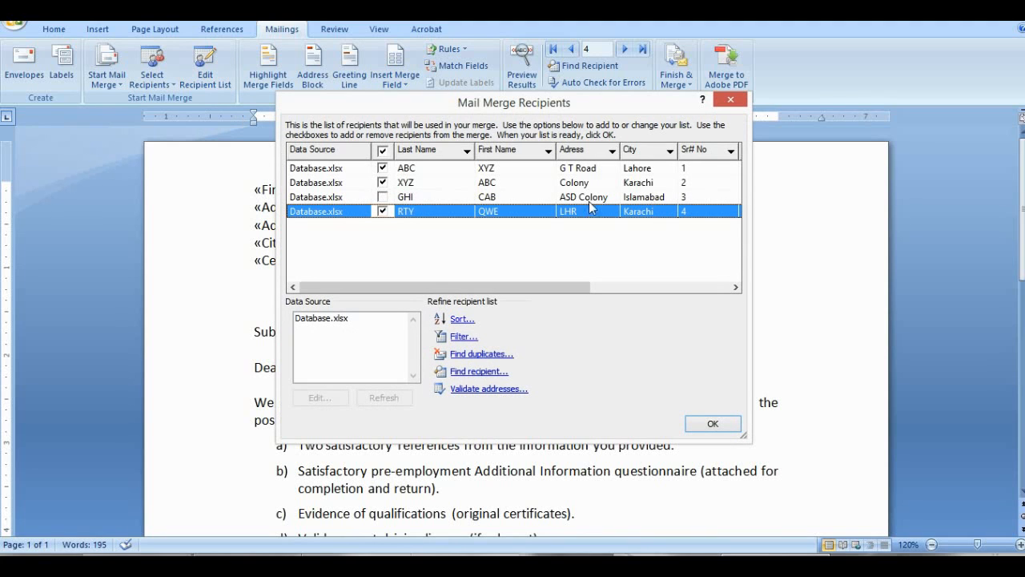
left_click(709, 426)
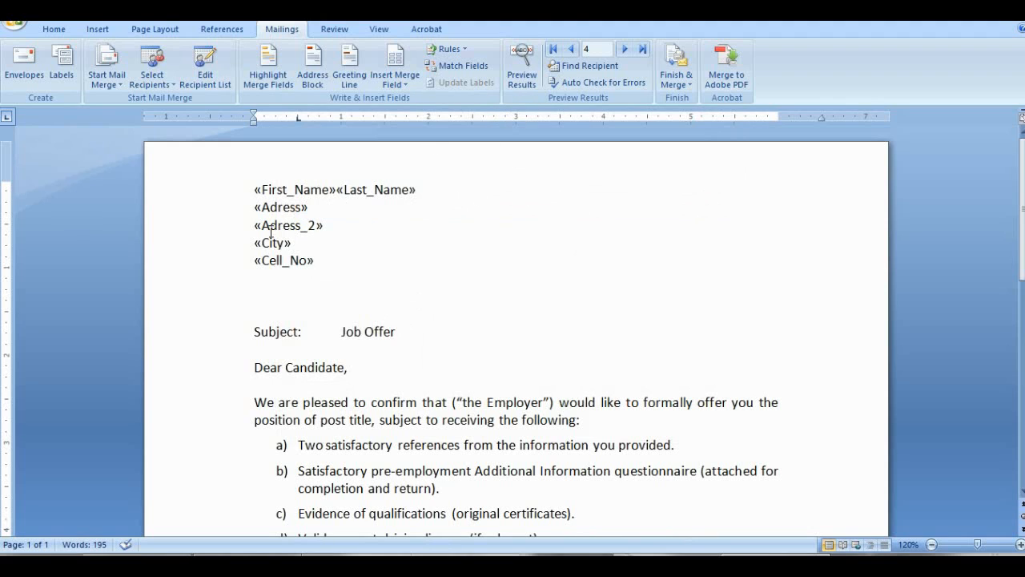
left_click(524, 82)
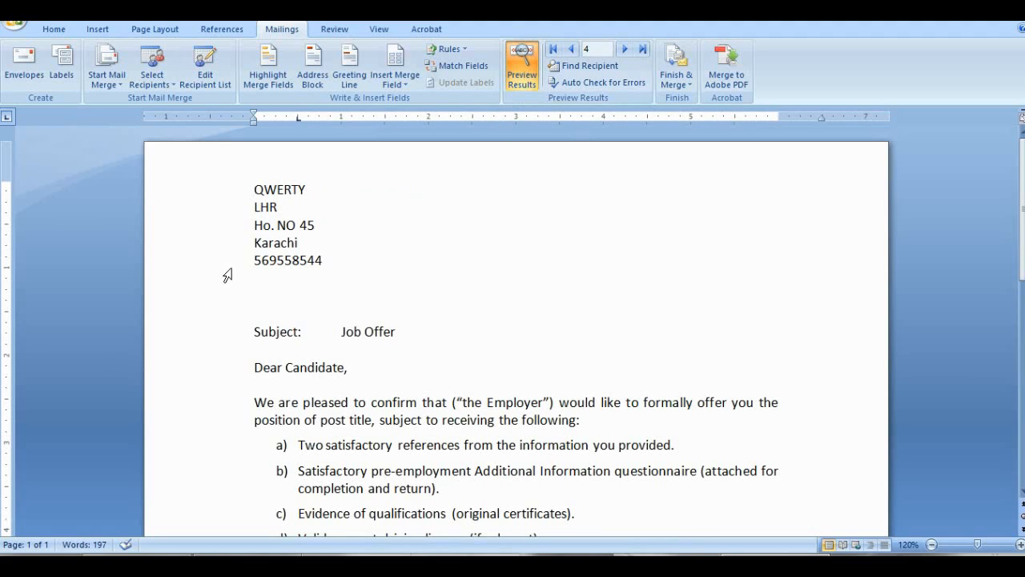
left_click_drag(250, 196, 311, 199)
left_click(281, 197)
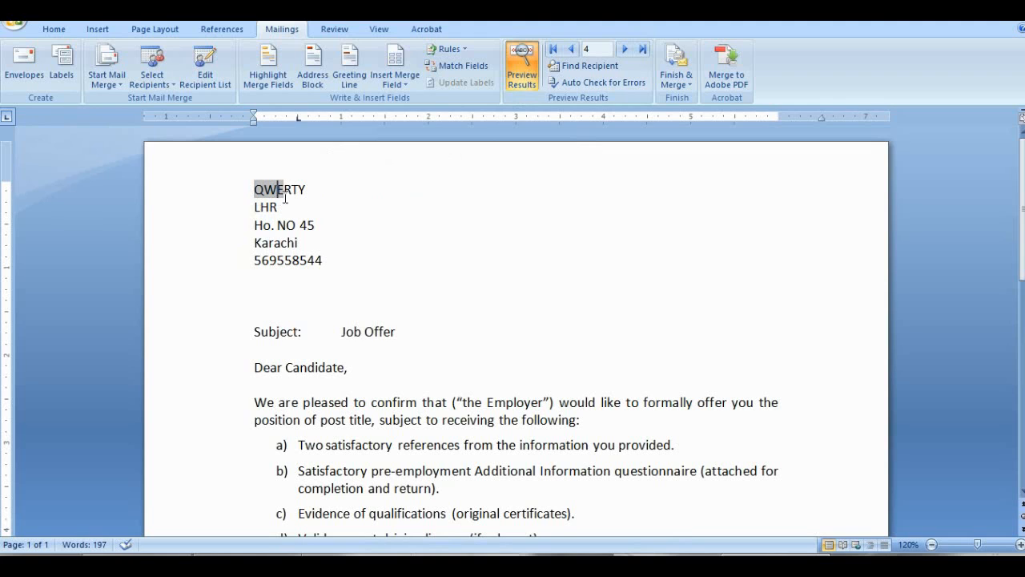
Insert a space between the First_Name and Last_Name fields and preview the merge results again.
left_click(517, 88)
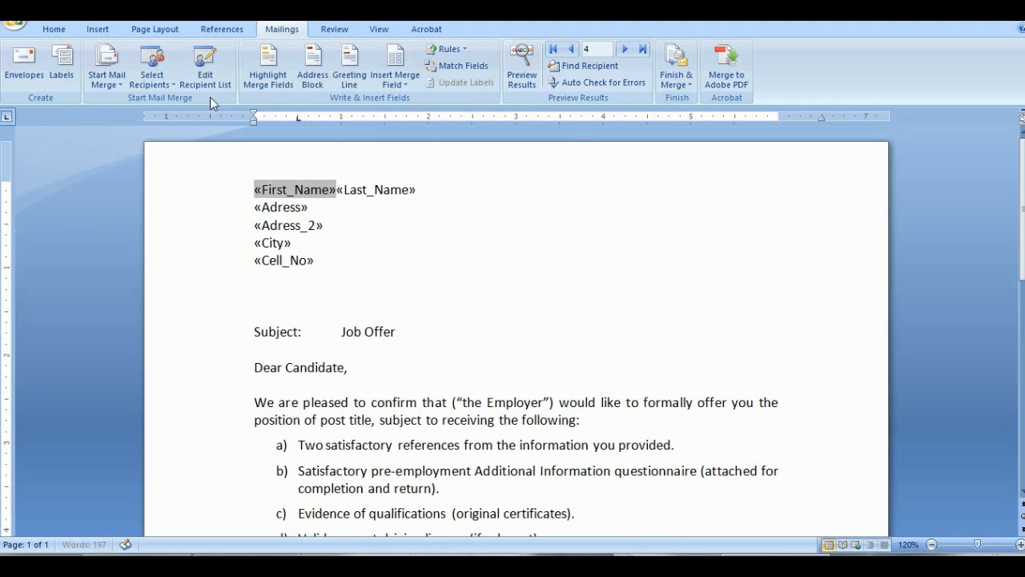
left_click(338, 189)
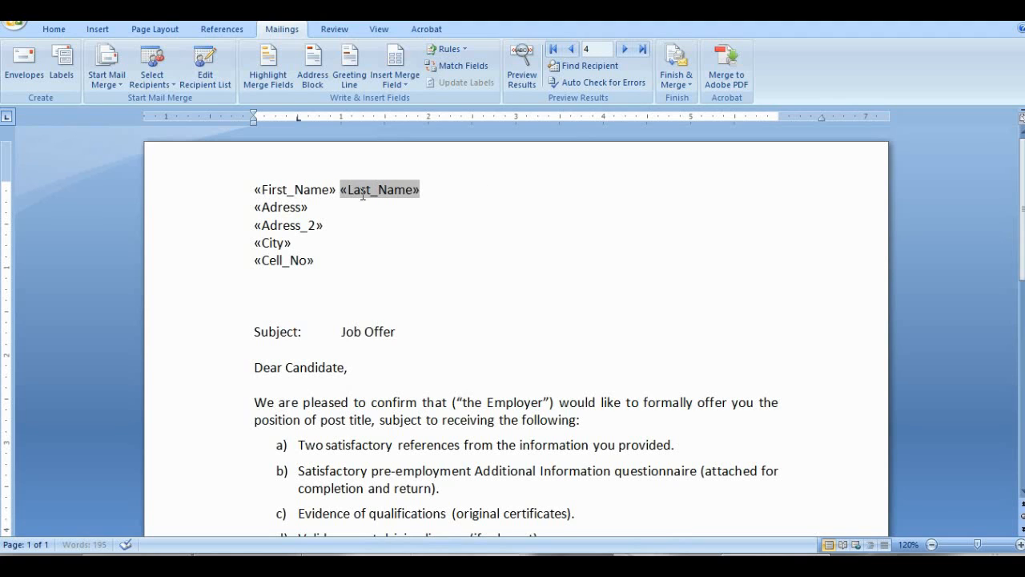
left_click(522, 69)
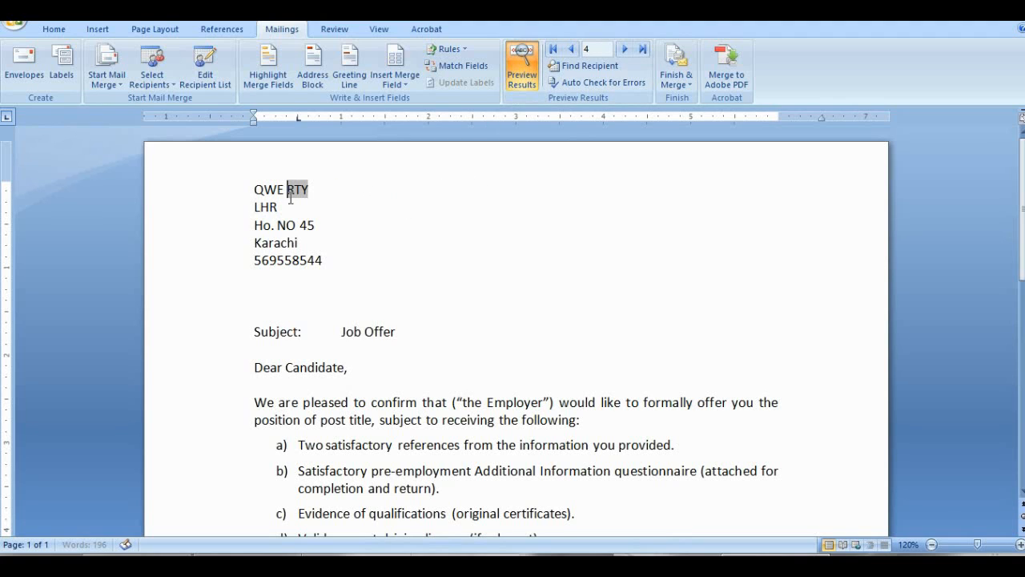
Preview the merged letter for each included recipient, from the first record to the last.
left_click(554, 51)
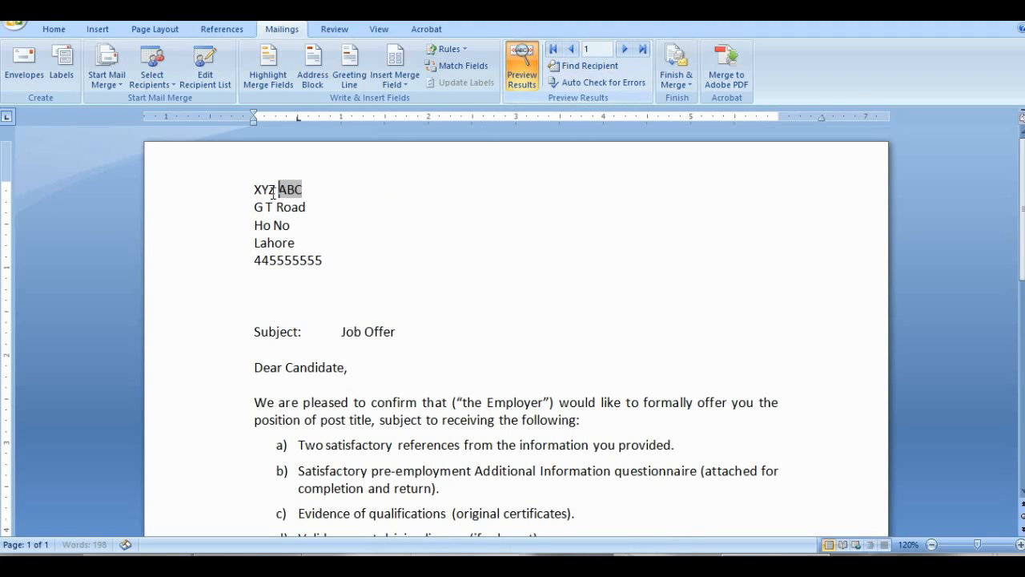
left_click(210, 196)
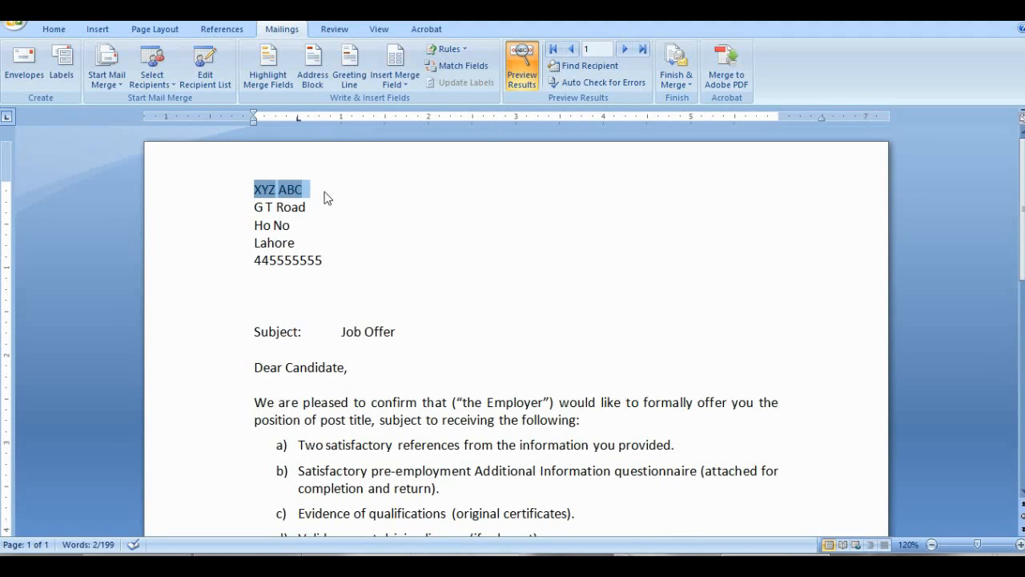
left_click(626, 50)
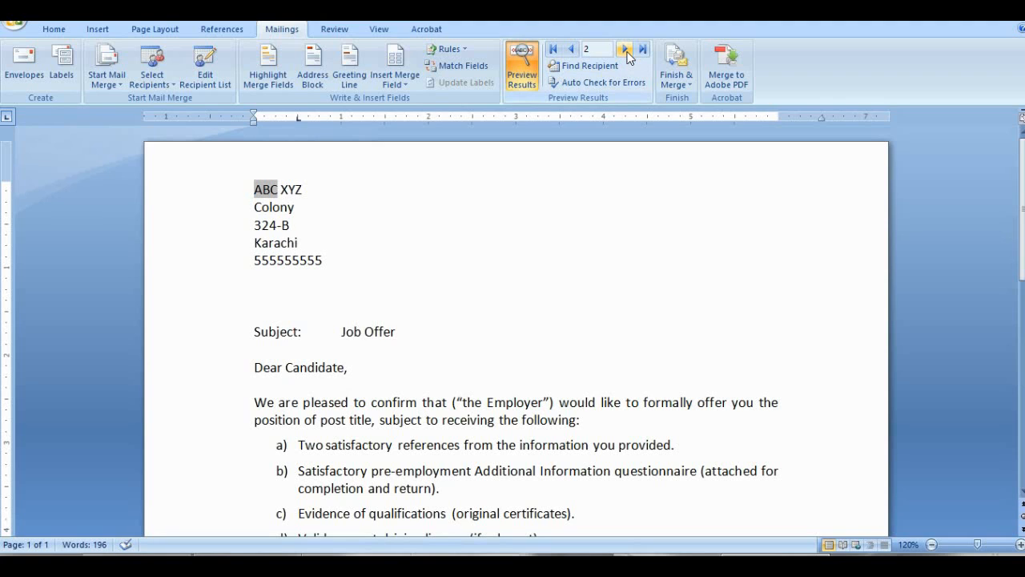
left_click(626, 50)
left_click(625, 50)
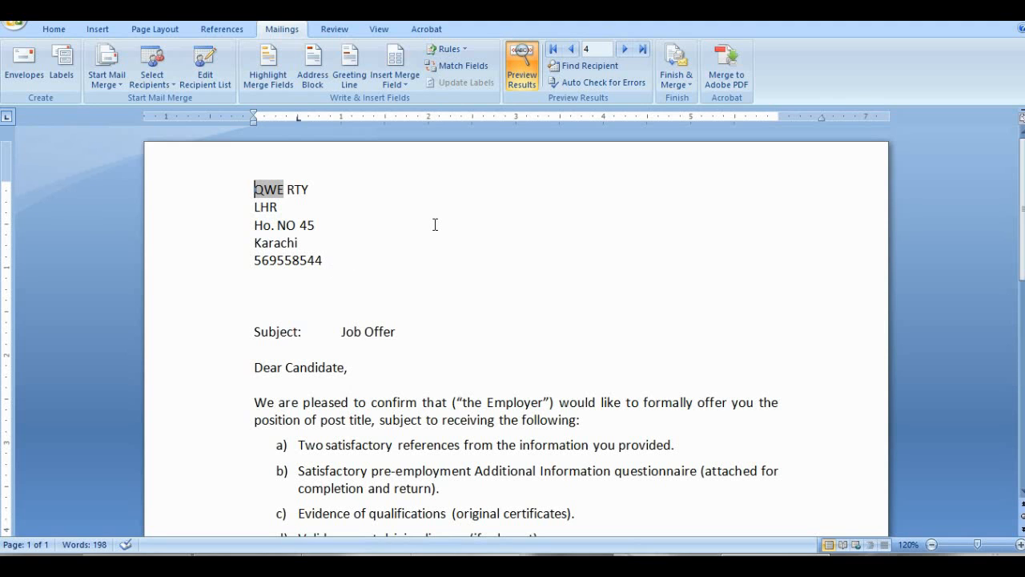
Look over the last recipient's letter body and return the preview to the first record.
scroll(380, 314, "down", 7)
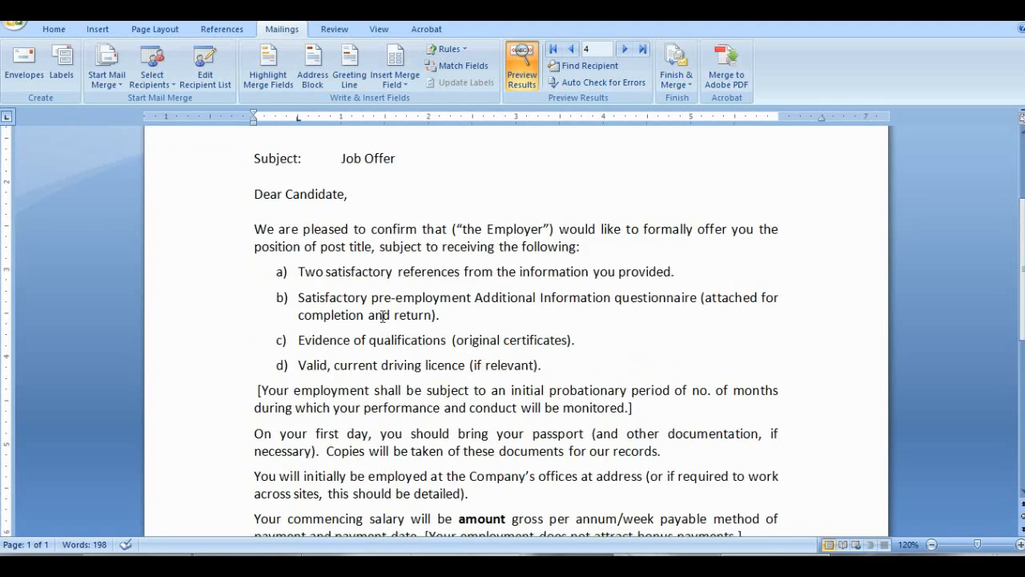
scroll(383, 314, "down", 3)
scroll(383, 315, "up", 8)
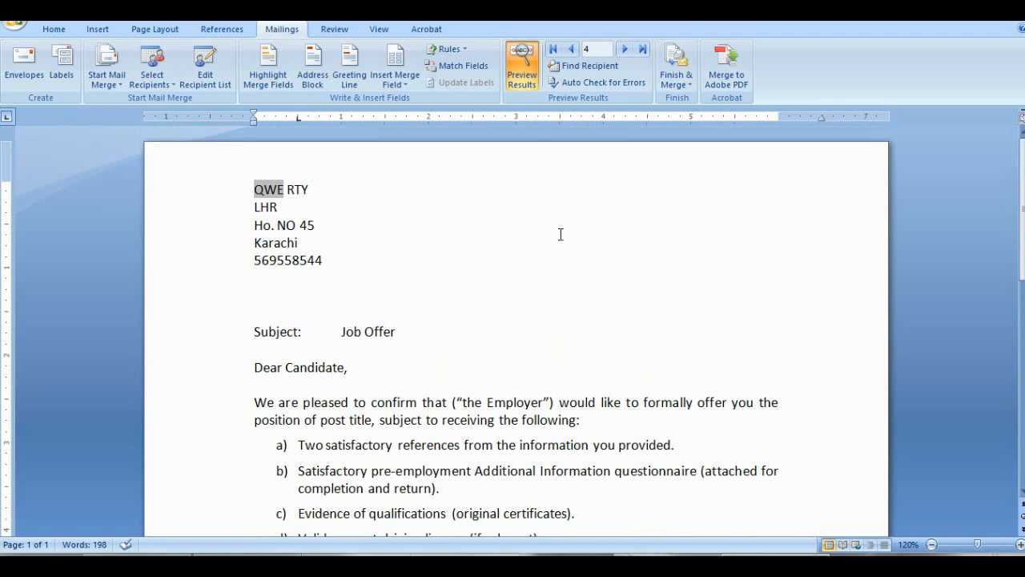
left_click(570, 51)
left_click(570, 51)
left_click(571, 51)
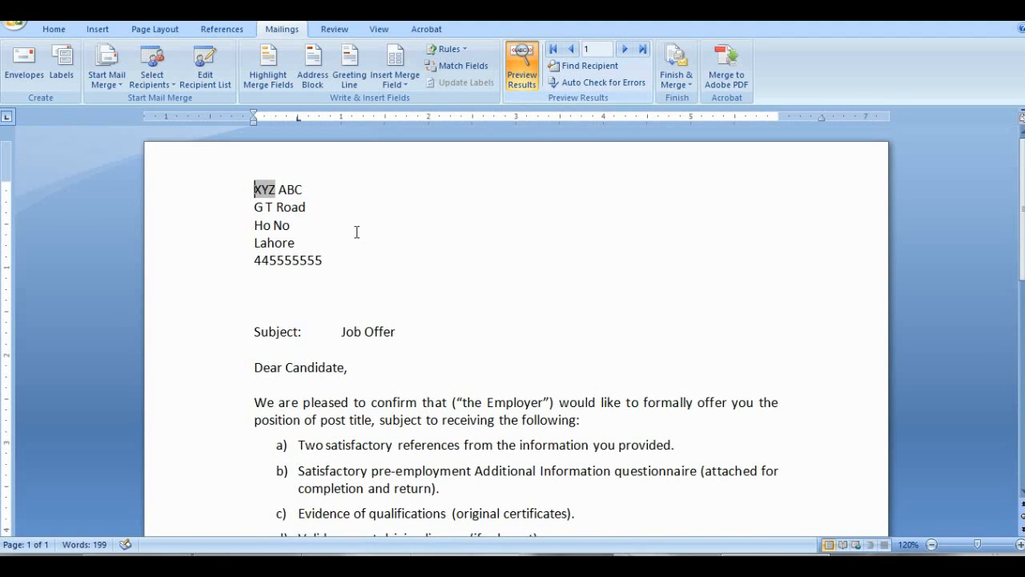
Open the Merge to Printer options for printing the merged letters.
left_click(677, 77)
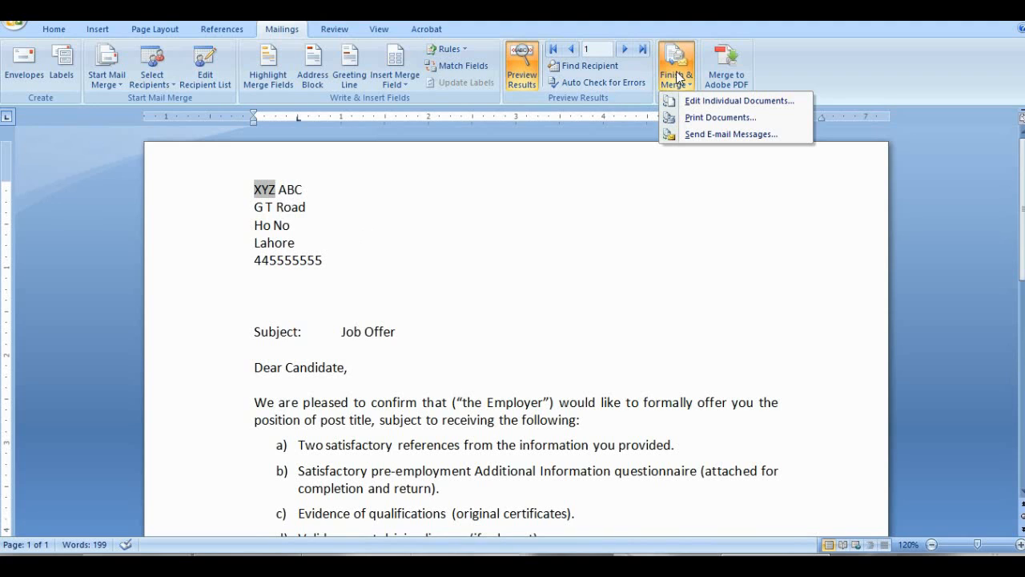
left_click(703, 118)
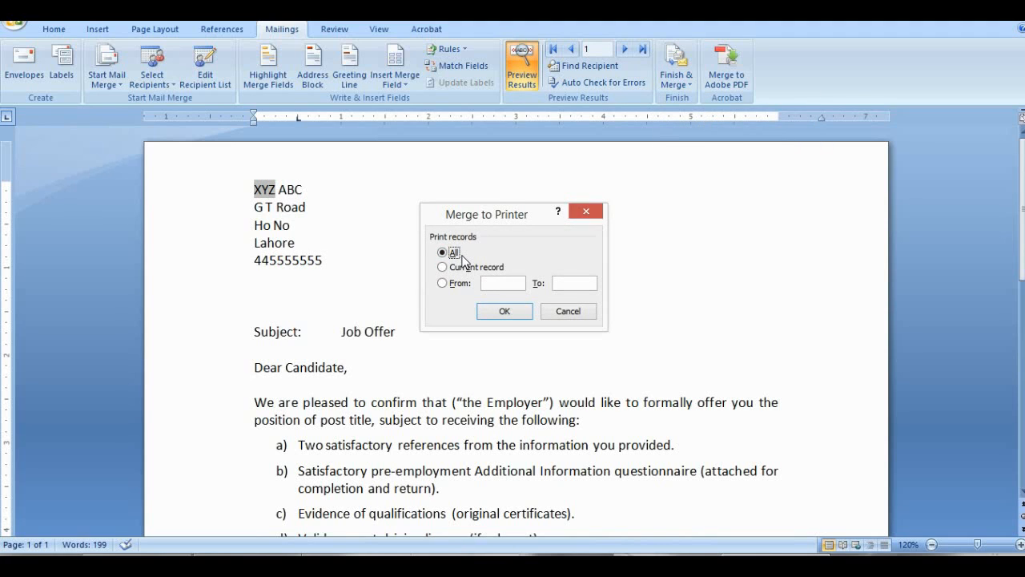